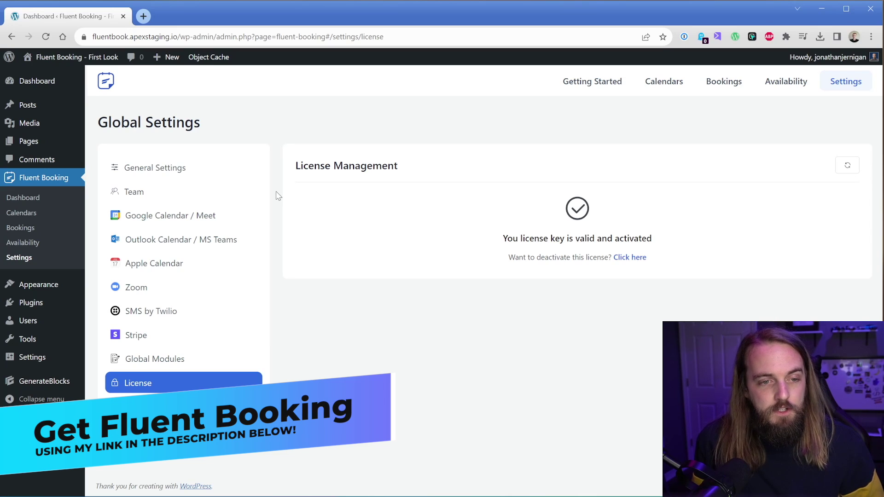
Start a new One to One event and give it an orange colour.
click(33, 202)
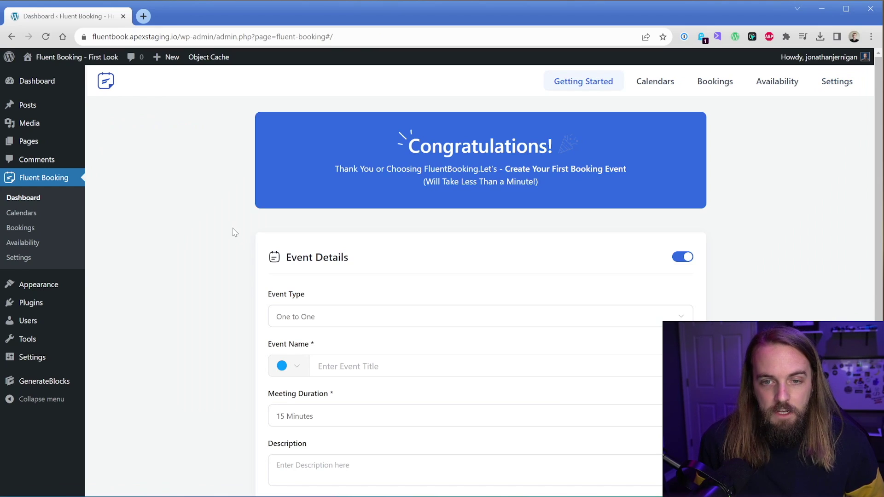
scroll(236, 237, down, 2)
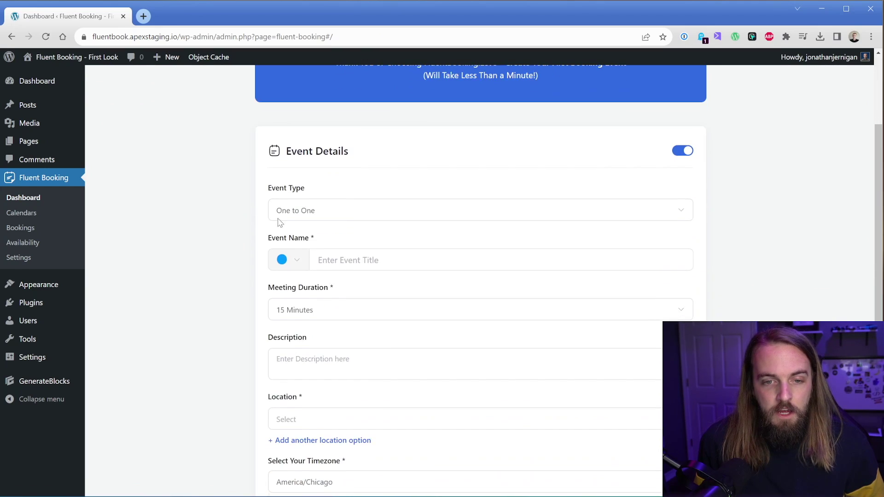
click(346, 210)
click(346, 210)
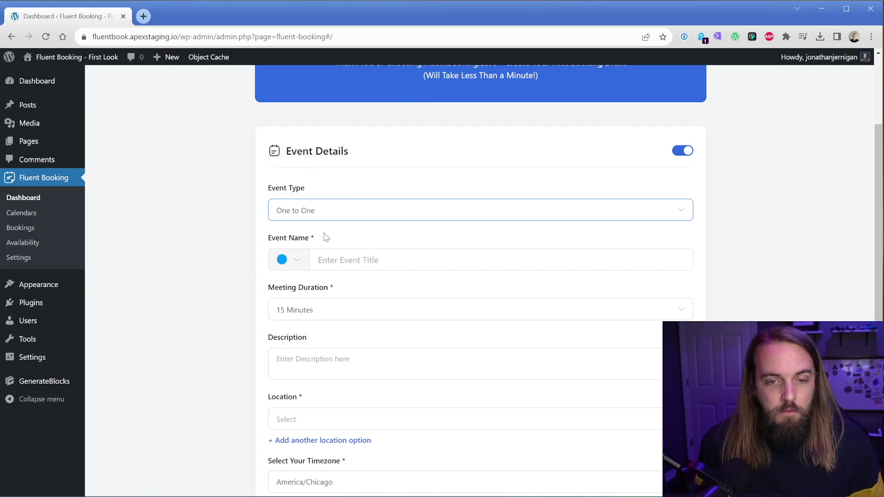
click(297, 262)
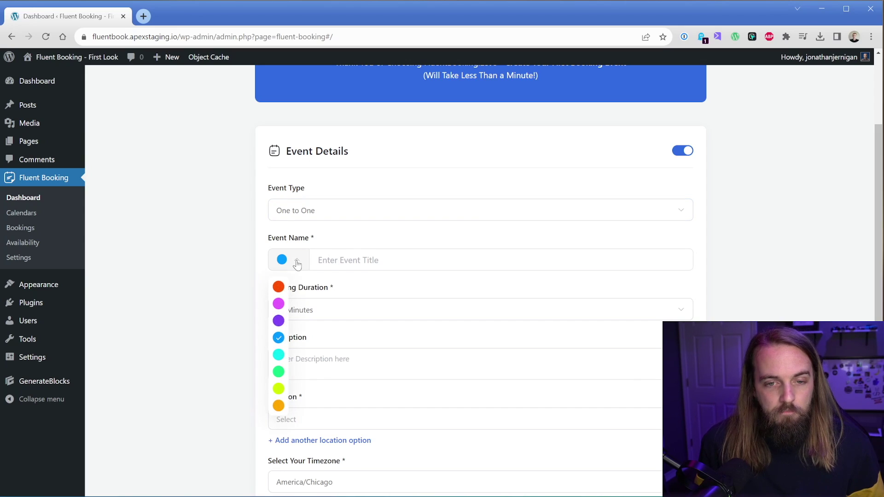
click(278, 405)
click(304, 263)
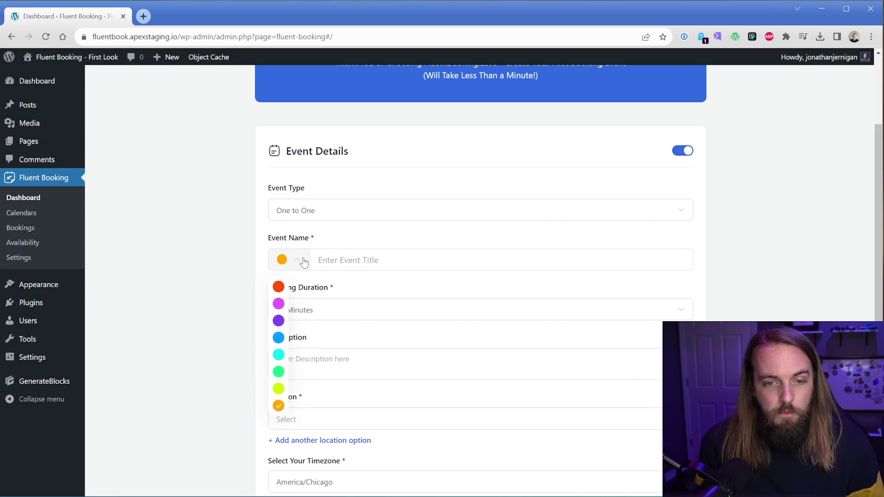
click(279, 407)
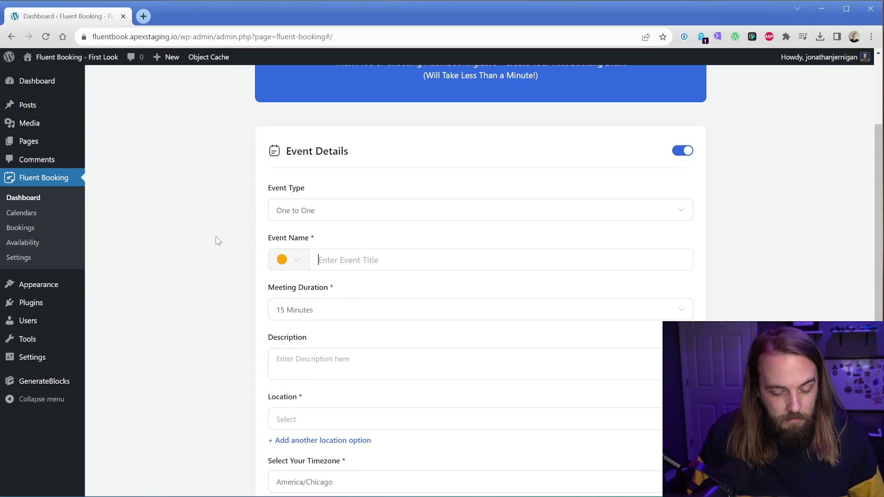
Name it '1 Hour Swedish Massage', set a 60 Minutes duration and add a placeholder description.
text(1 Hour Swed)
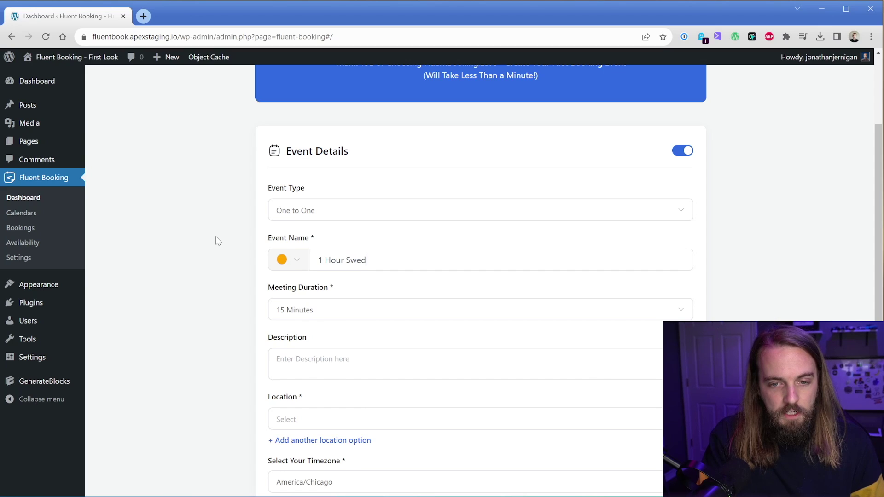
text(ish Massage)
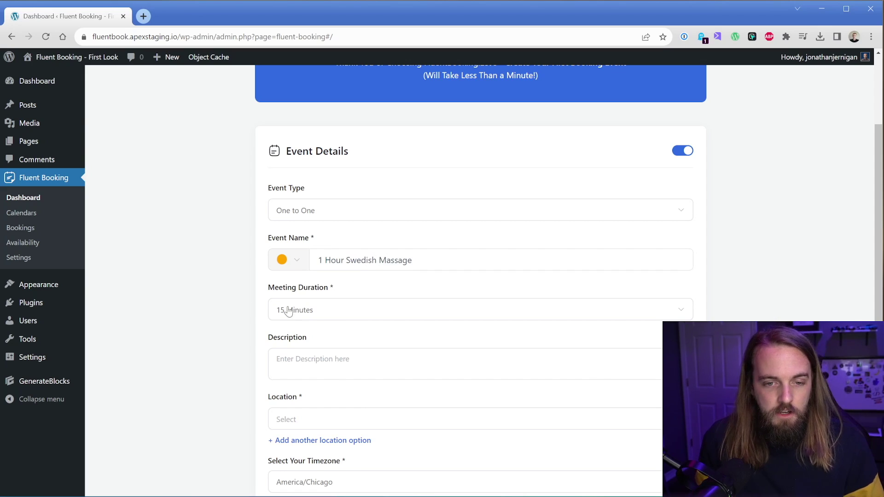
click(292, 310)
click(318, 391)
scroll(246, 310, down, 3)
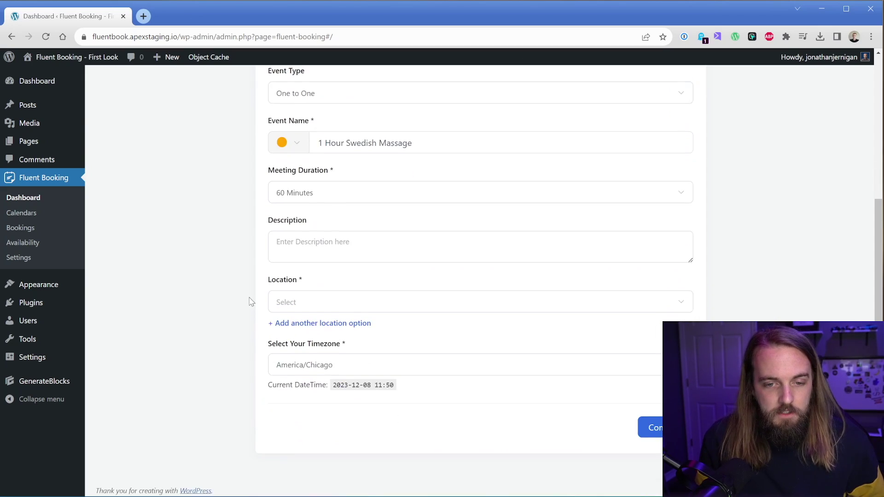
click(295, 240)
text(zs)
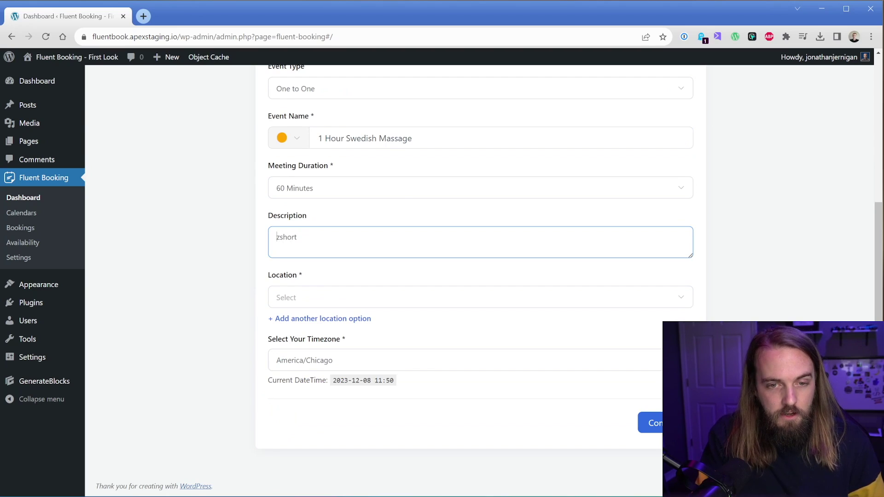
text(hort)
key(BackSpace)
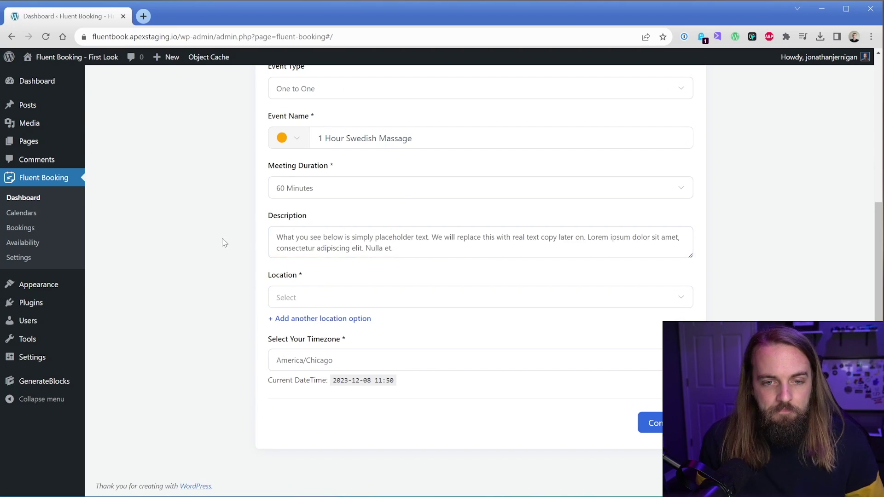
Set the location to In Person (Organizer Address), described as 'Our Office'.
click(320, 298)
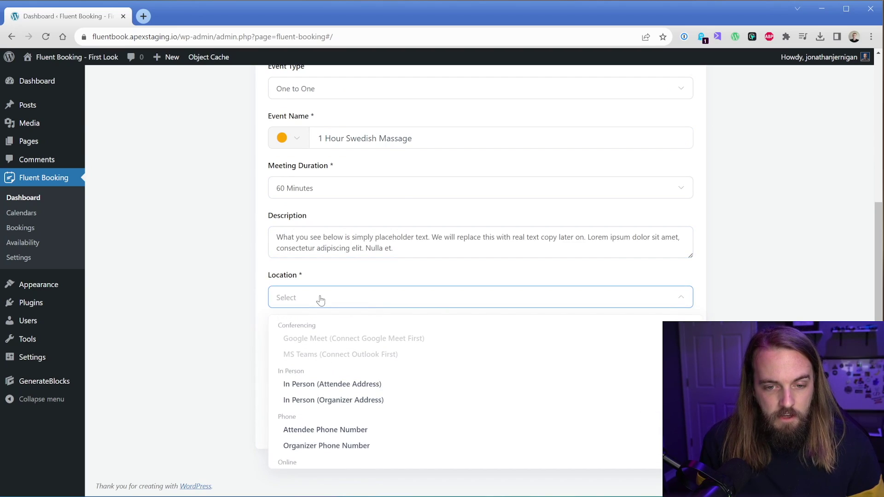
click(349, 399)
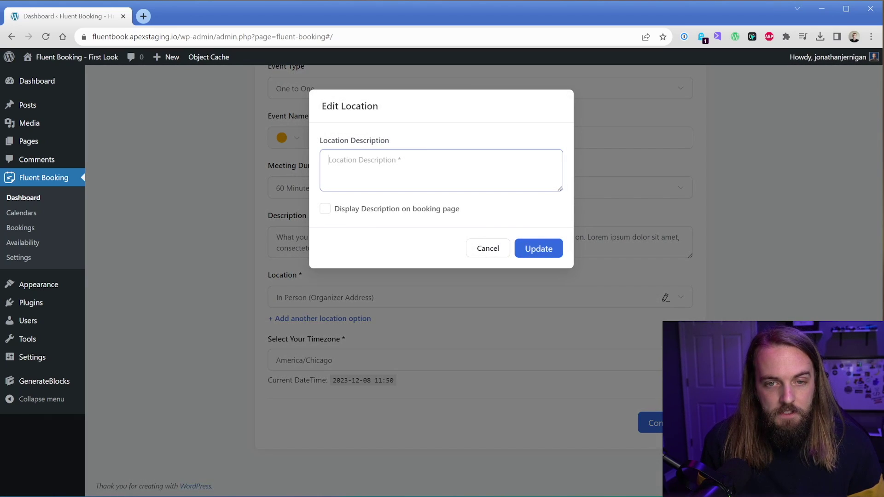
text(Our Office)
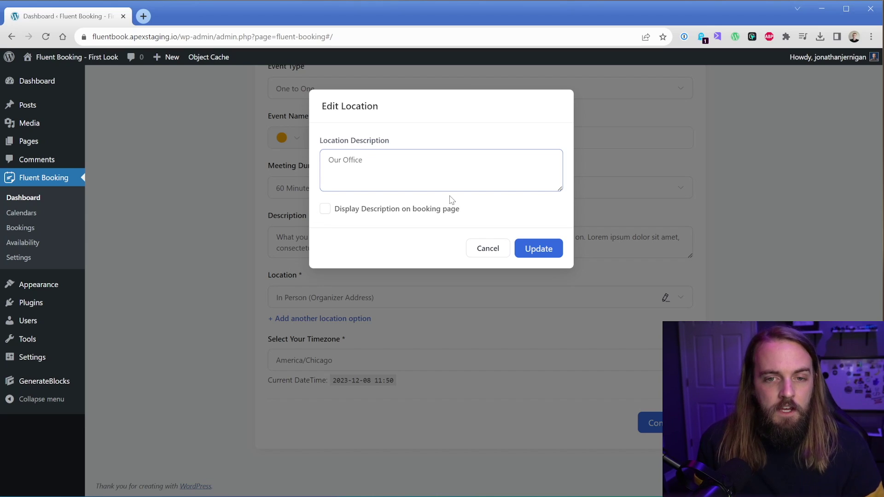
click(539, 248)
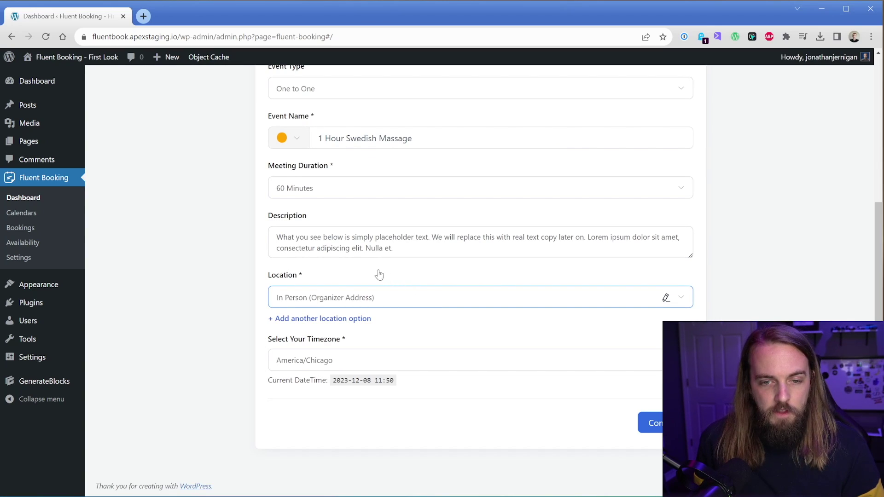
click(265, 277)
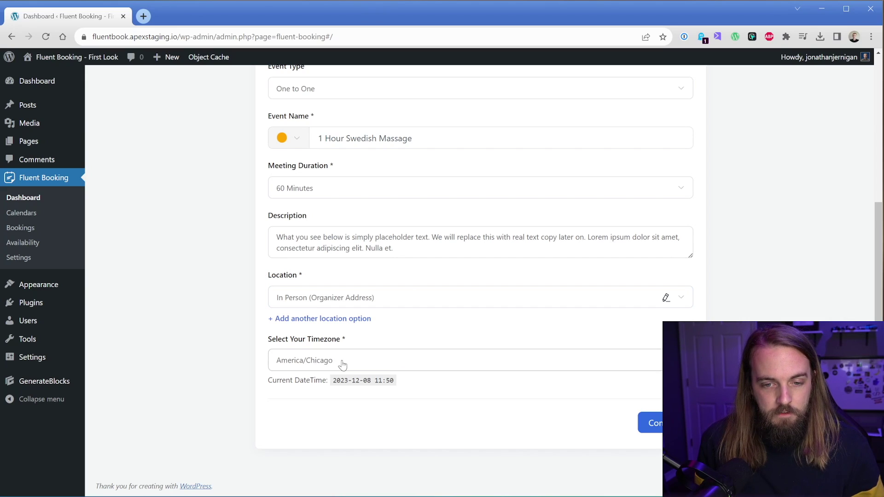
middle_click(33, 357)
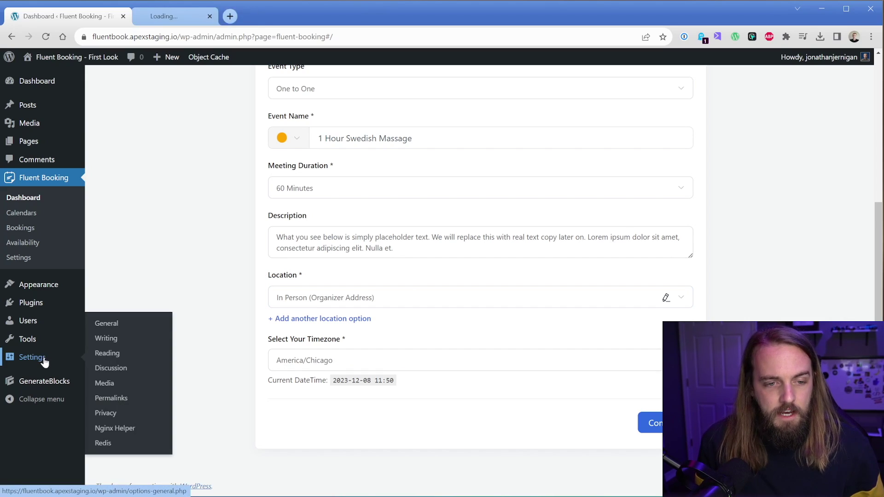
click(194, 16)
scroll(174, 309, down, 2)
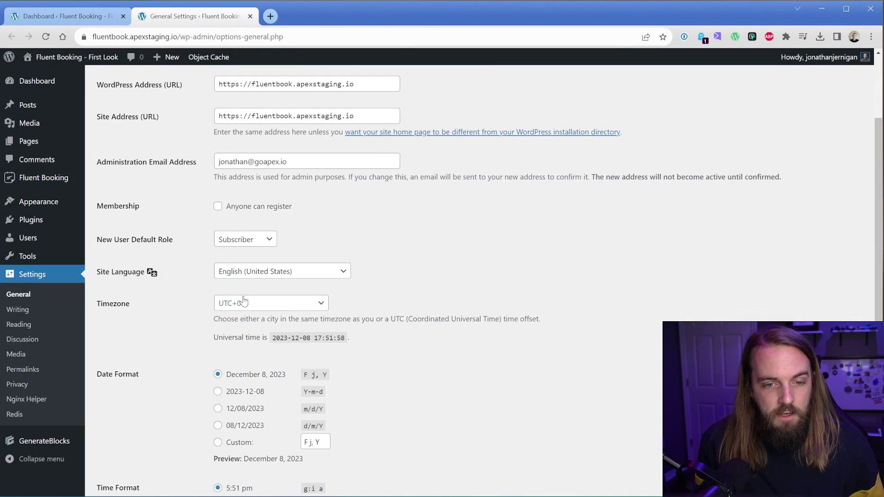
click(243, 303)
click(250, 16)
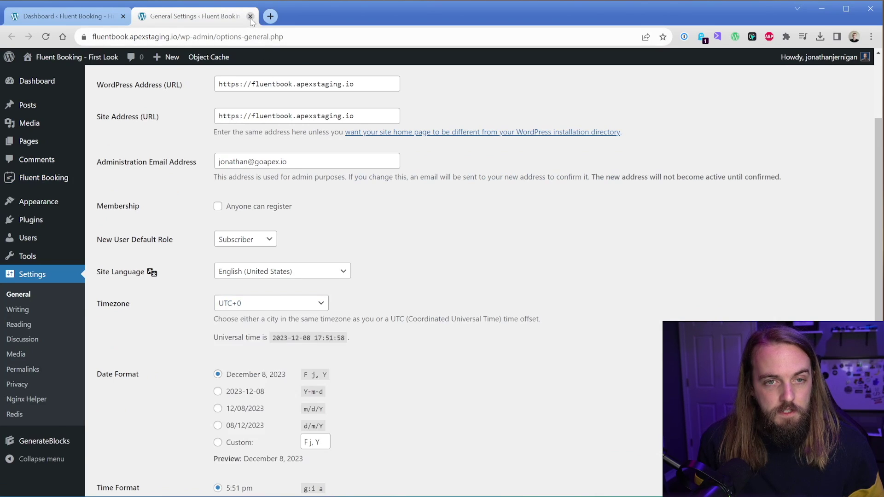
click(250, 16)
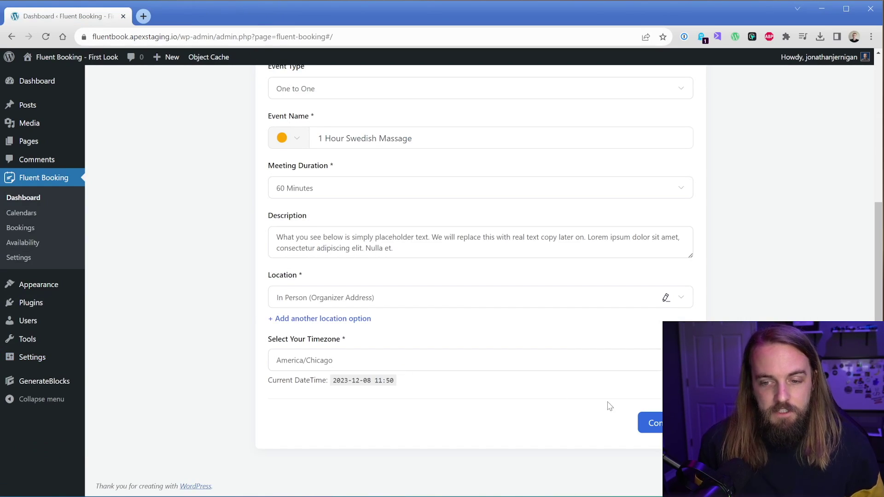
Accept Monday–Friday 09:00–17:00 availability and create the 1 Hour Swedish Massage event.
click(654, 423)
scroll(414, 391, up, 4)
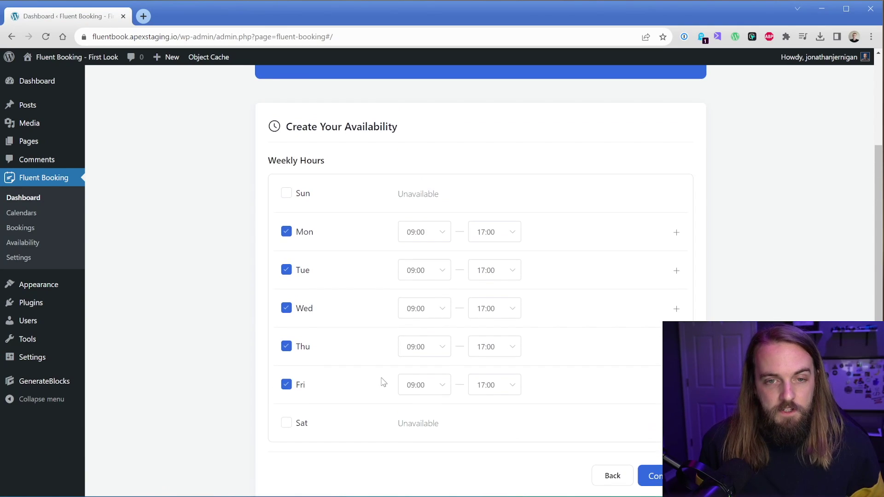
scroll(372, 293, down, 4)
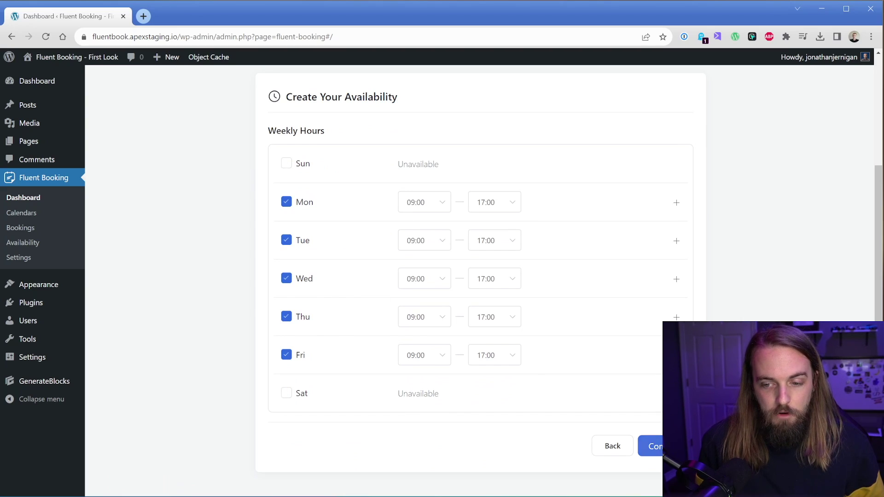
click(650, 446)
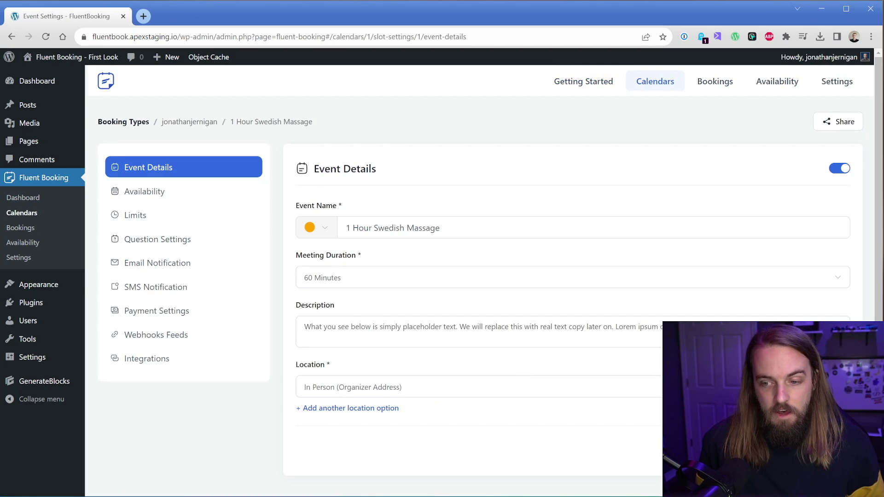
Look over the event's weekly availability hours, then go to its booking Limits.
click(178, 203)
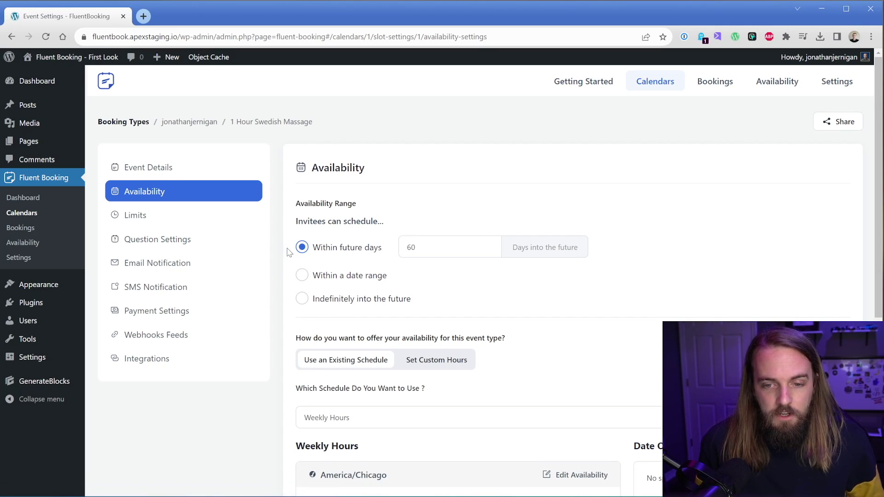
scroll(289, 253, down, 6)
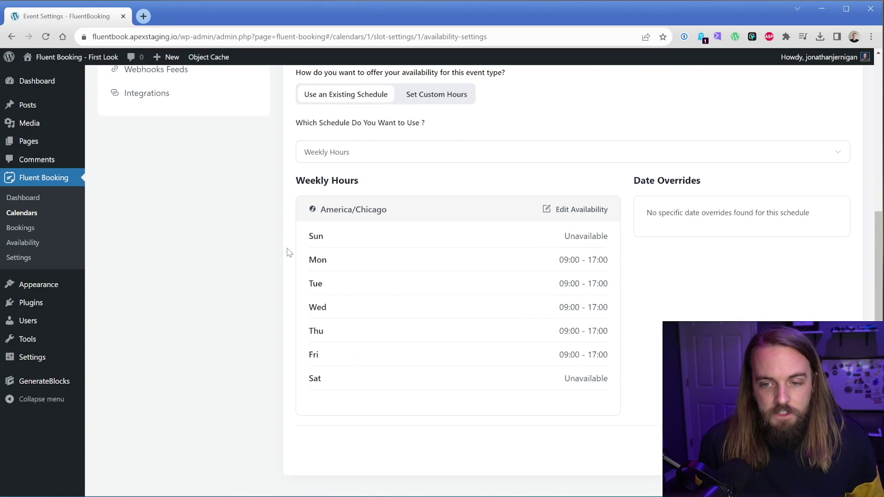
scroll(288, 253, up, 6)
scroll(282, 249, down, 6)
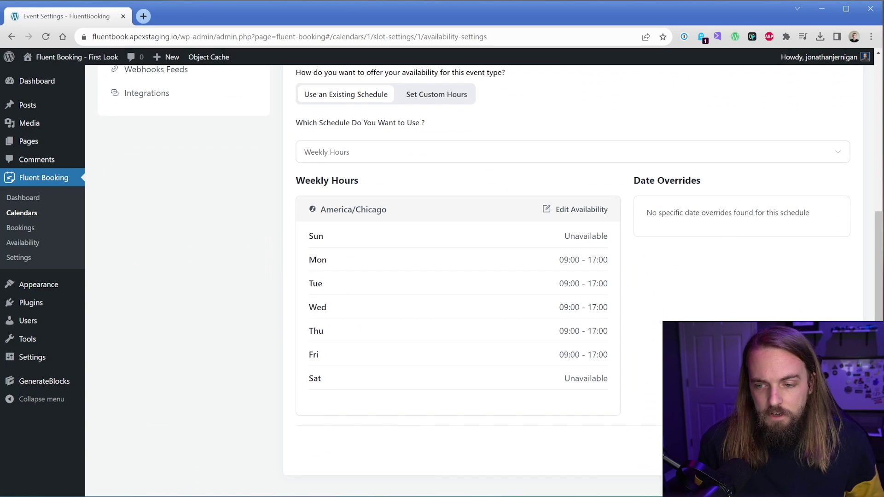
scroll(602, 281, up, 6)
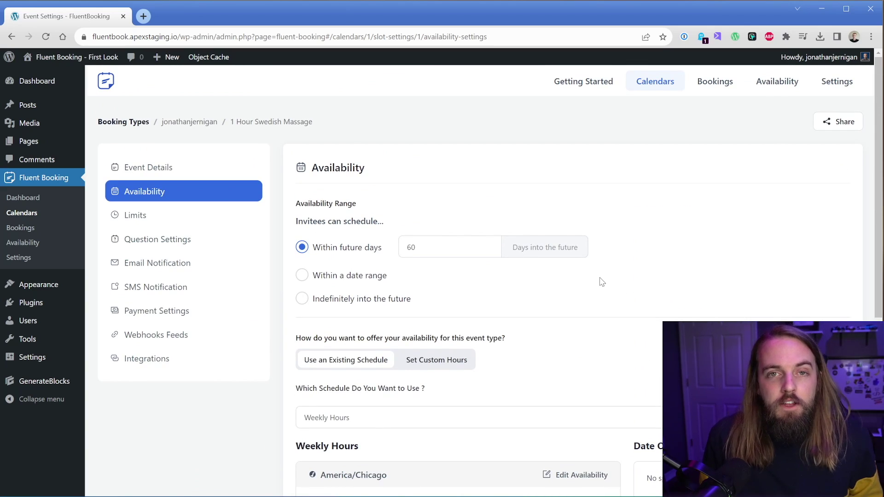
click(146, 221)
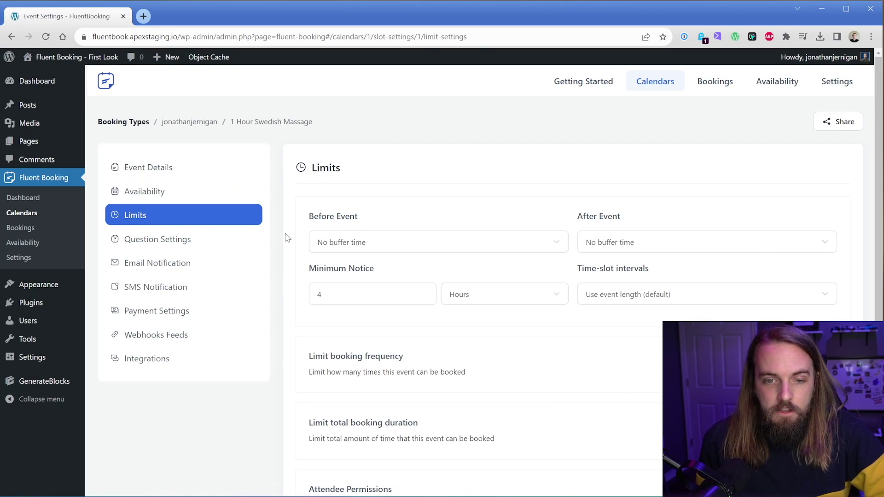
Set a 15 Minutes buffer after the event, leaving the before-event buffer unchanged.
click(394, 247)
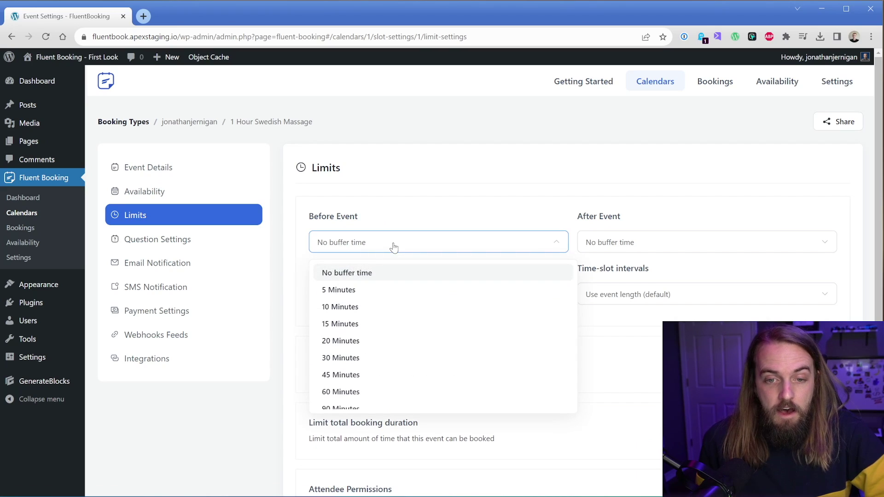
click(393, 247)
click(393, 248)
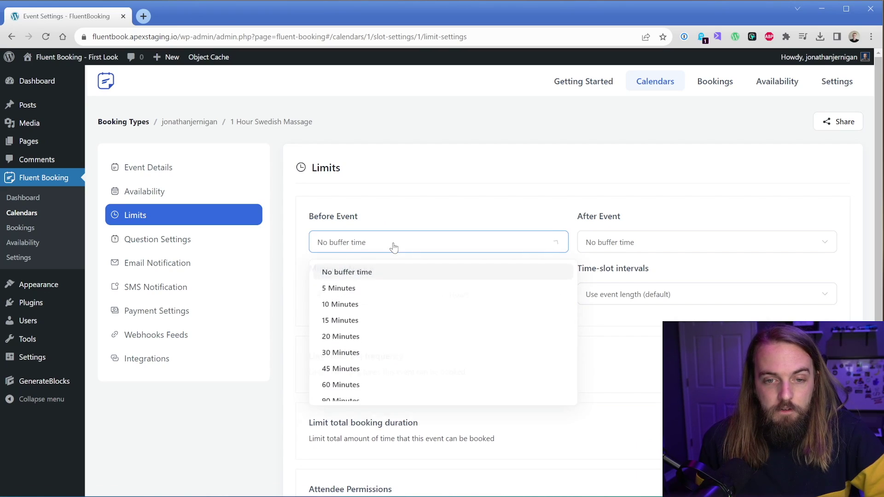
click(617, 249)
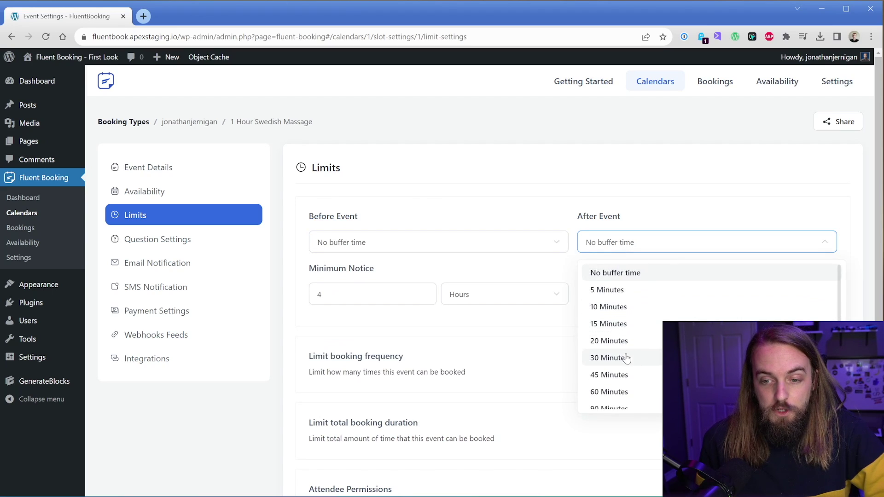
click(624, 327)
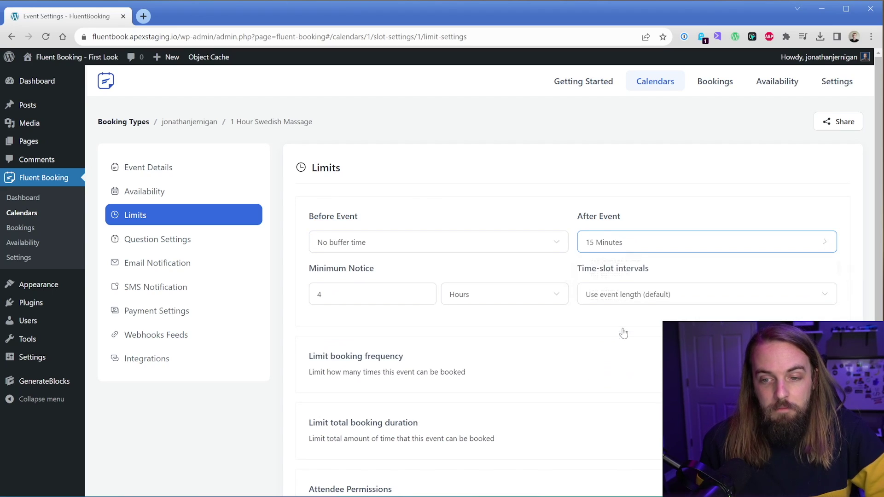
click(607, 244)
click(596, 238)
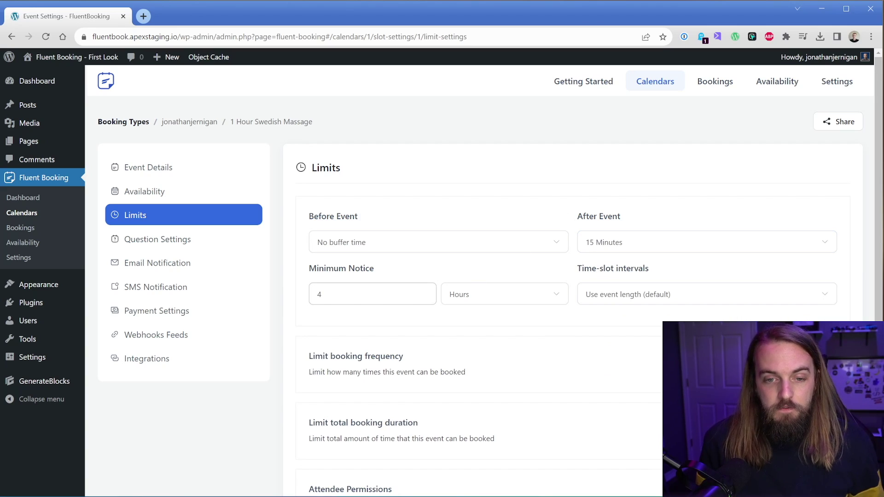
Change the minimum notice to 1 Day and review the time-slot interval options.
double_click(319, 295)
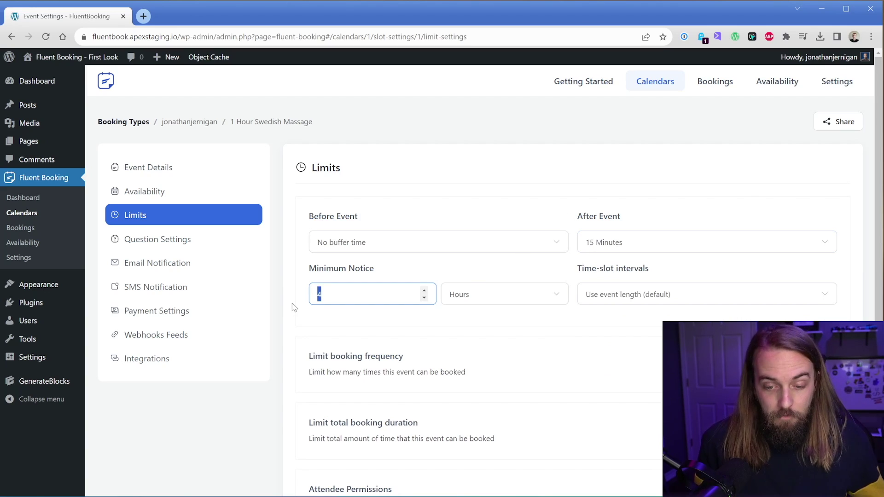
click(483, 299)
click(481, 357)
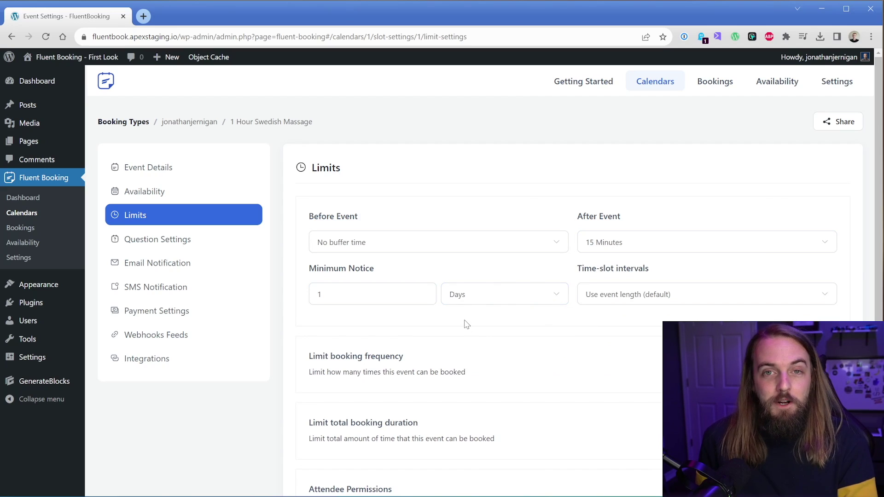
click(621, 298)
click(622, 298)
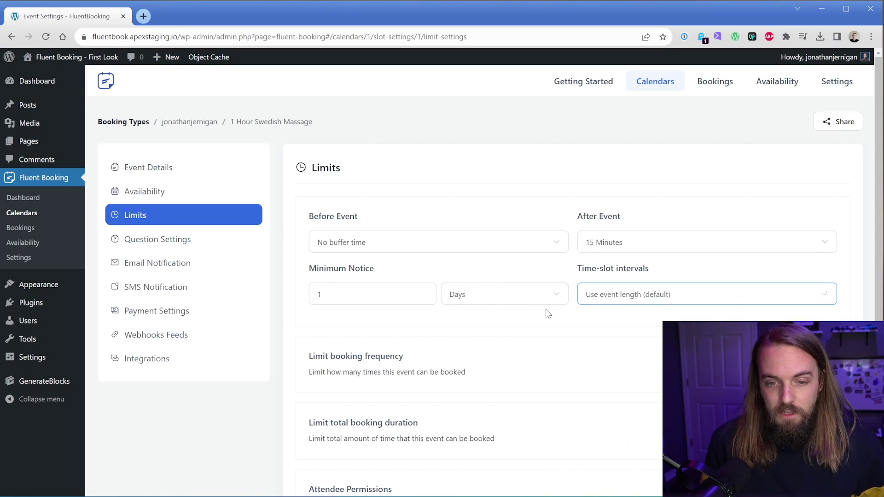
click(625, 297)
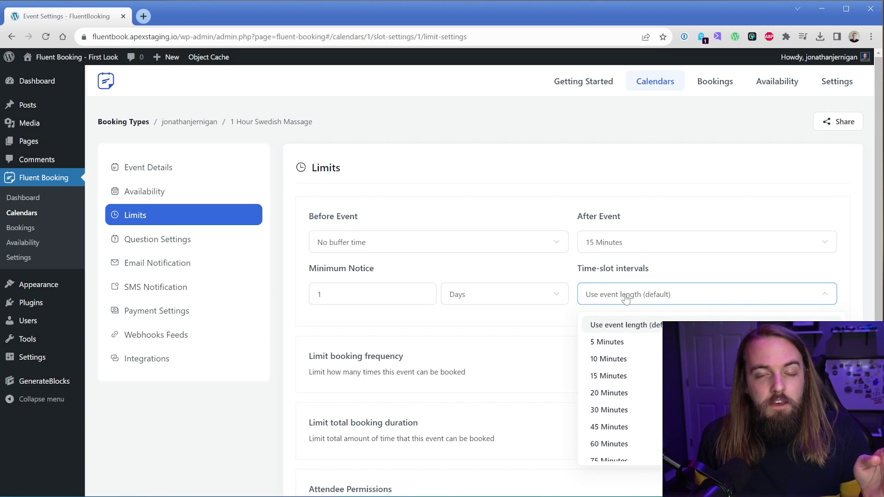
Turn on the booking frequency limit at 3 bookings per day.
click(295, 311)
scroll(293, 299, down, 3)
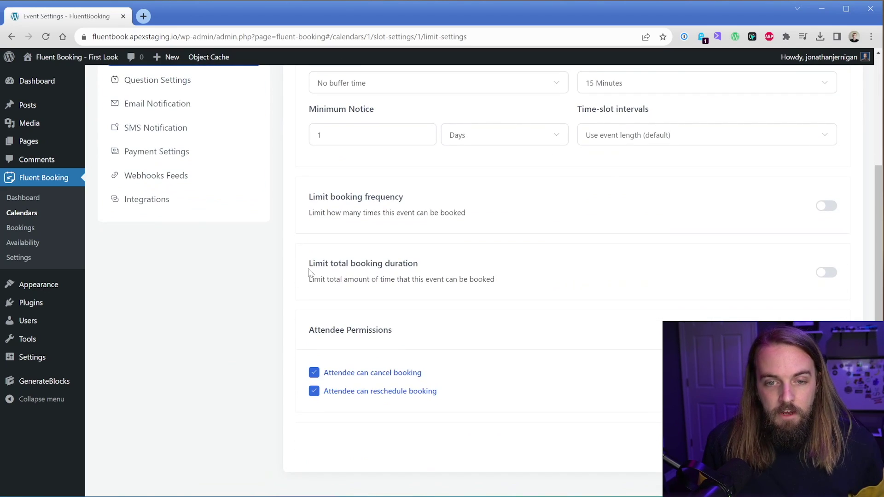
click(825, 206)
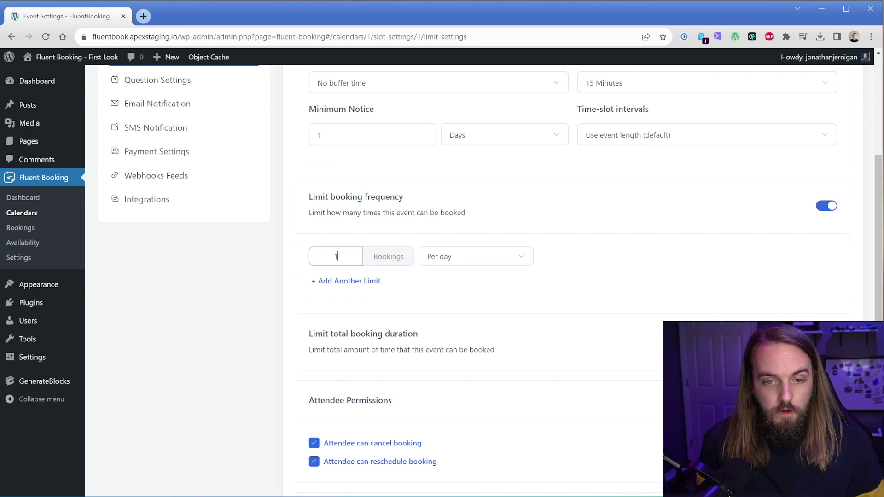
key(BackSpace)
text(3)
click(387, 236)
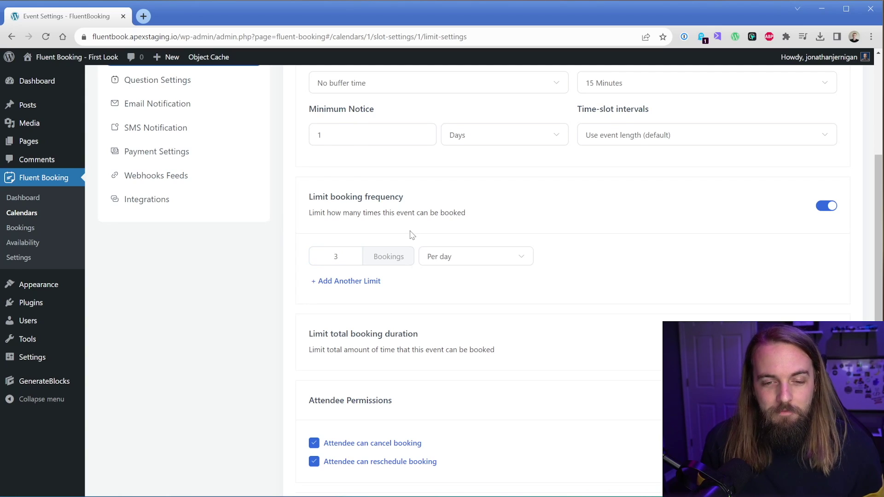
Leave the total booking duration limit off, with the frequency limit enabled.
click(827, 205)
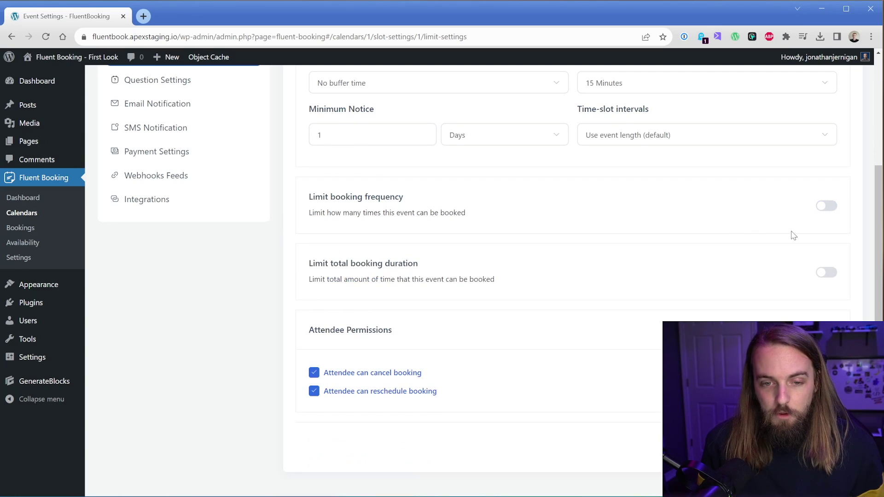
click(827, 273)
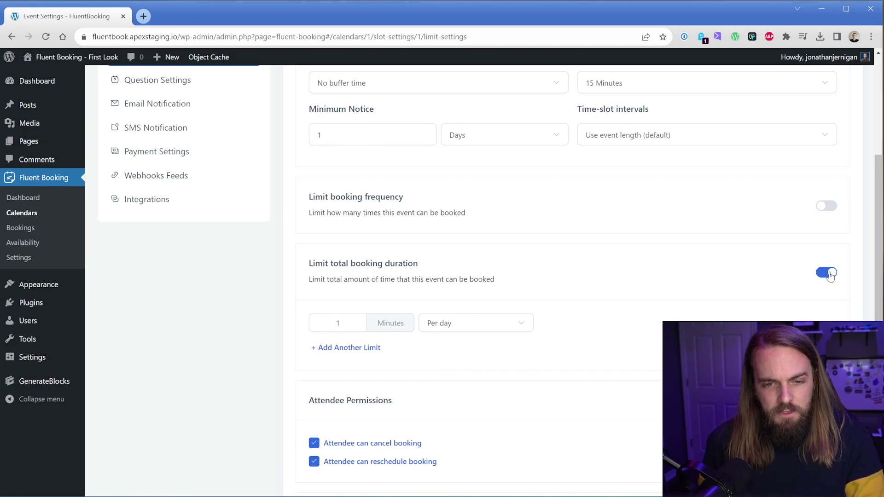
click(830, 274)
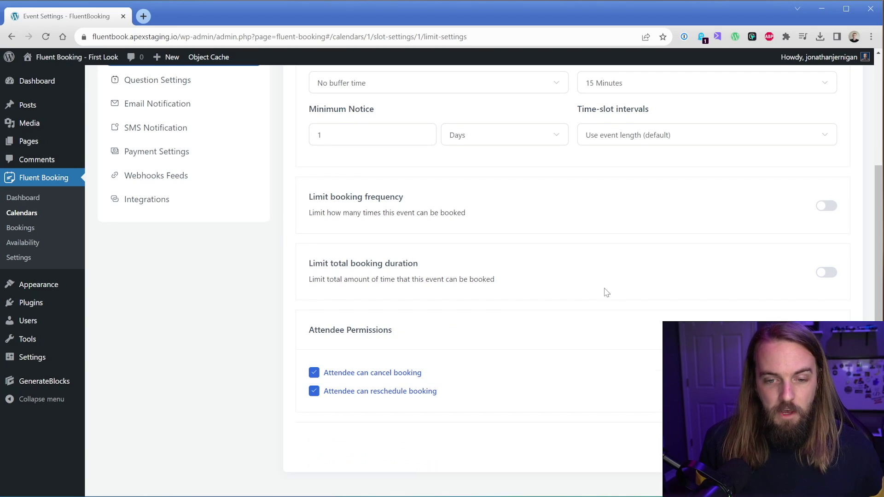
click(828, 209)
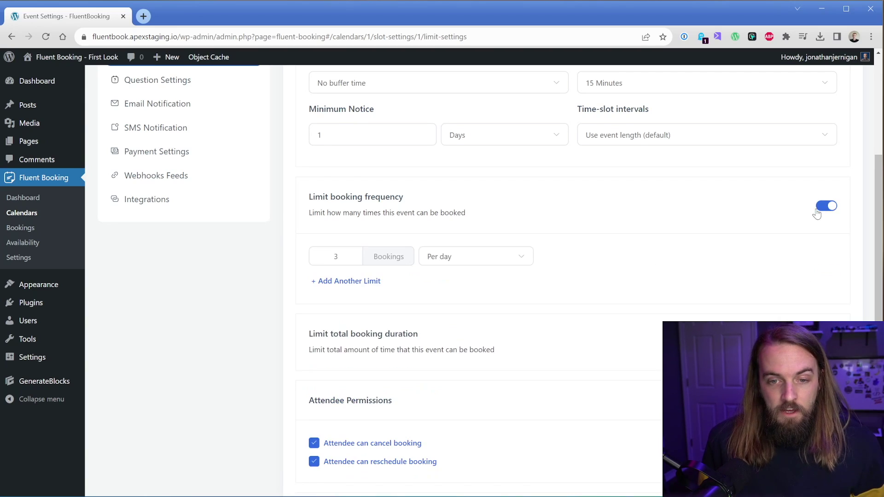
scroll(493, 302, down, 2)
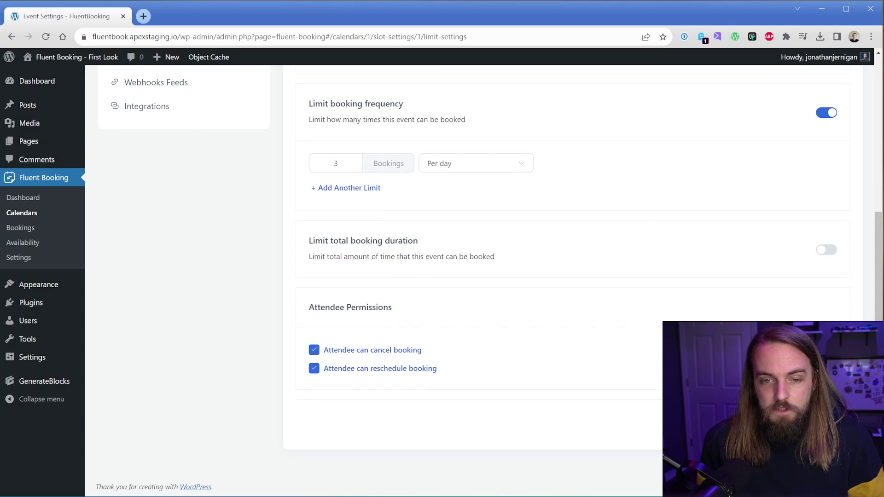
scroll(269, 288, up, 5)
Relabel 'What is this meeting about?' to 'Do you have any issues we need to be aware of?'.
click(199, 204)
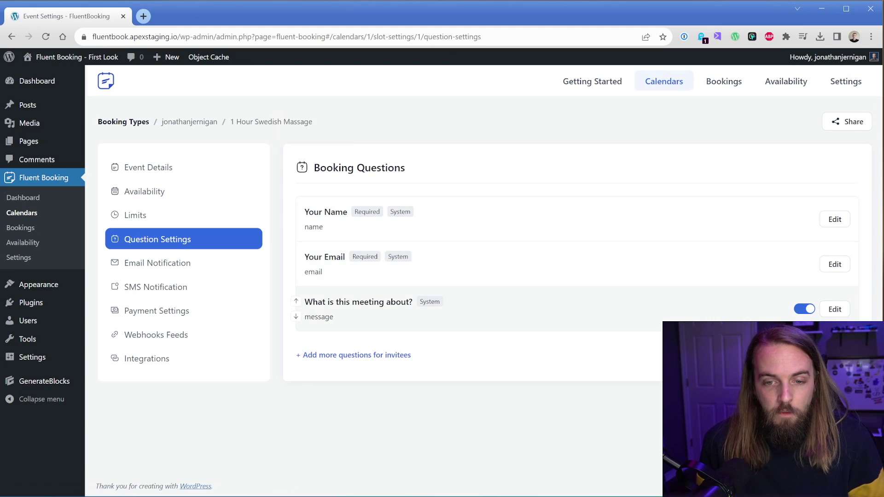
click(835, 309)
triple_click(380, 227)
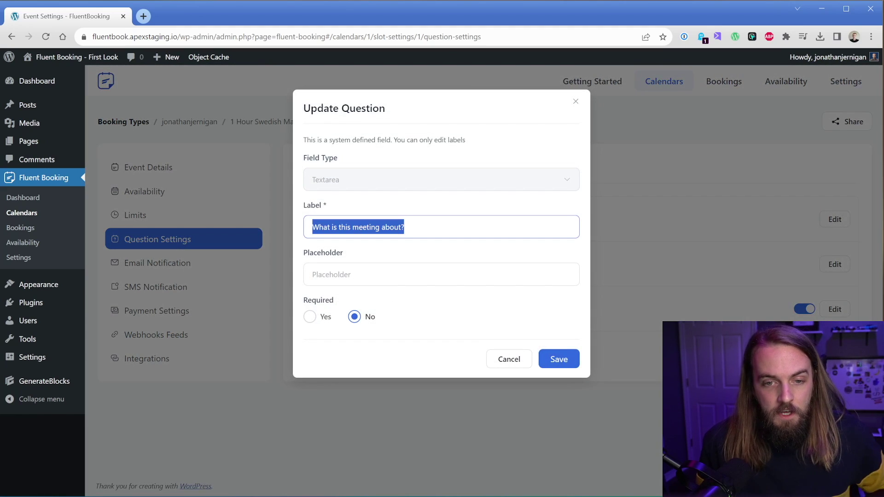
text(Do you have any)
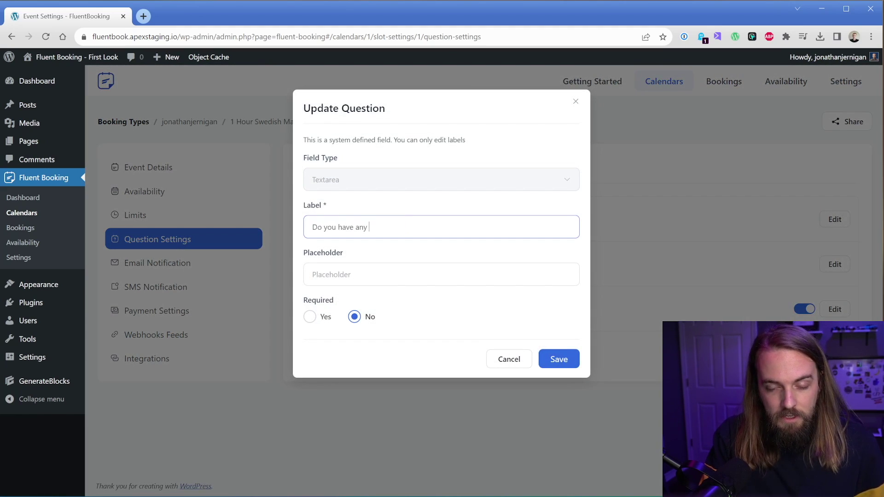
text( issues we need to be aware of?)
click(568, 360)
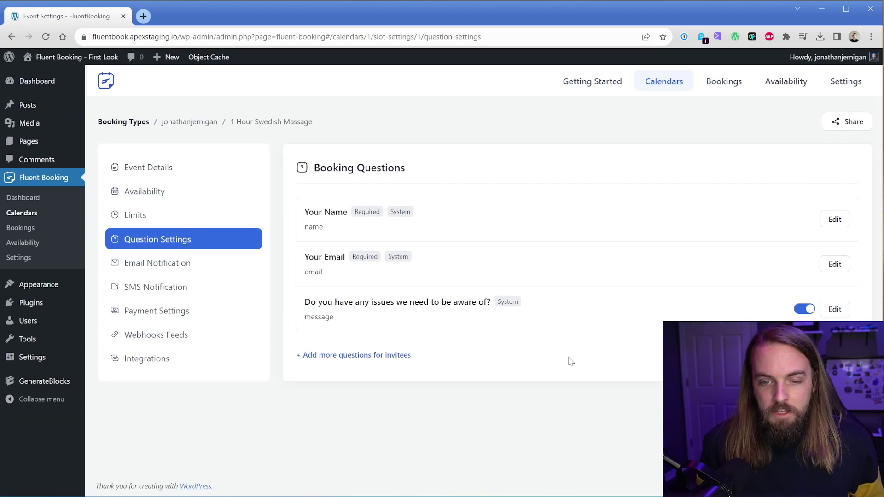
Preview the field types for a new question, then cancel without adding one.
click(373, 355)
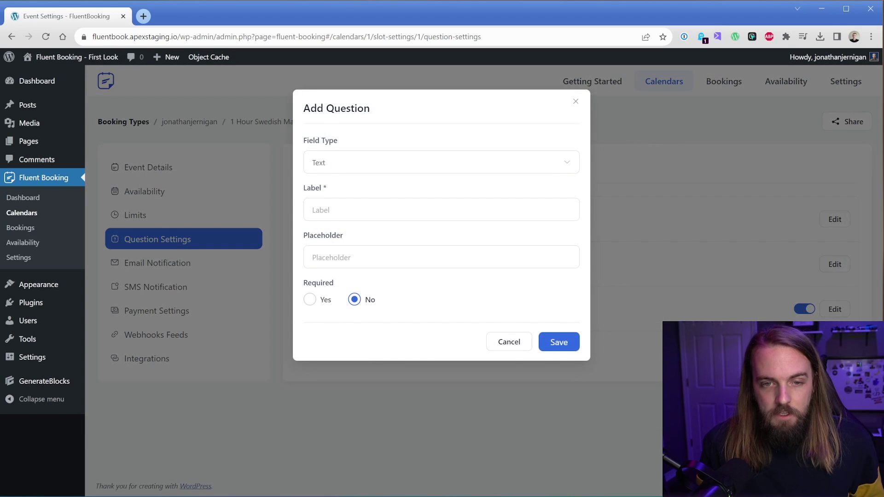
click(370, 164)
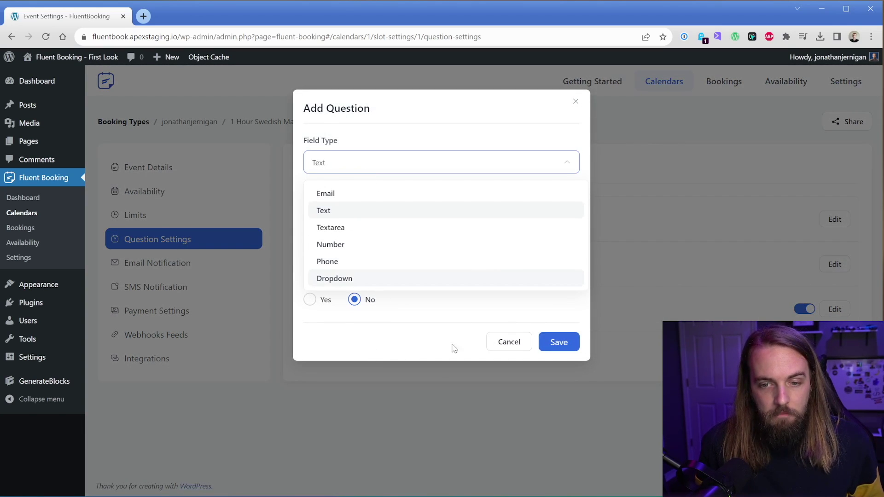
click(502, 349)
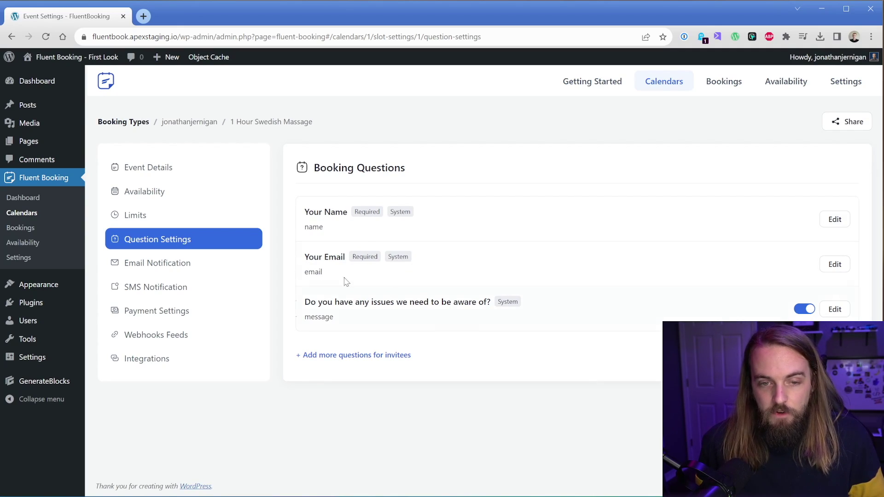
Review the attendee booking confirmation email, then view SMS settings showing Twilio unconfigured.
click(207, 265)
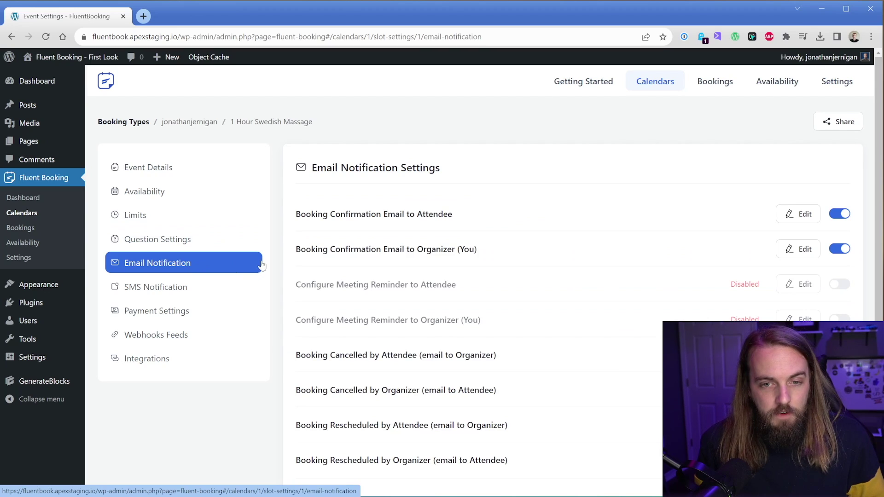
scroll(276, 261, down, 1)
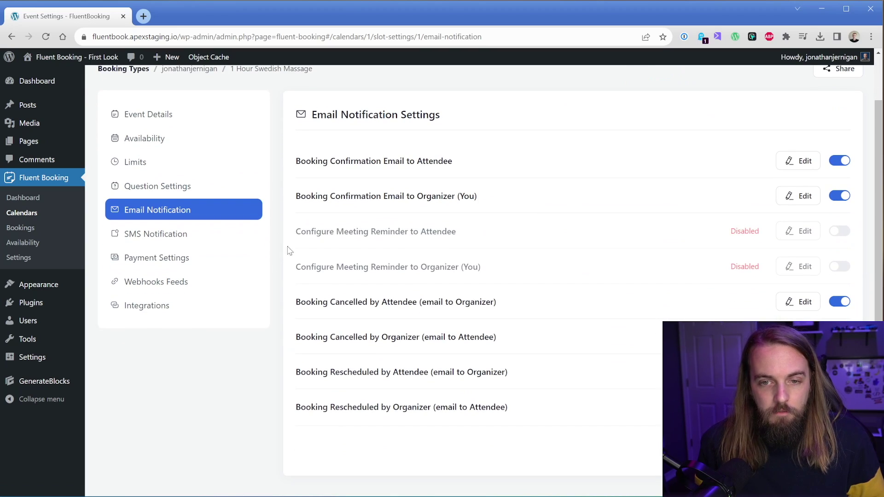
scroll(285, 241, down, 1)
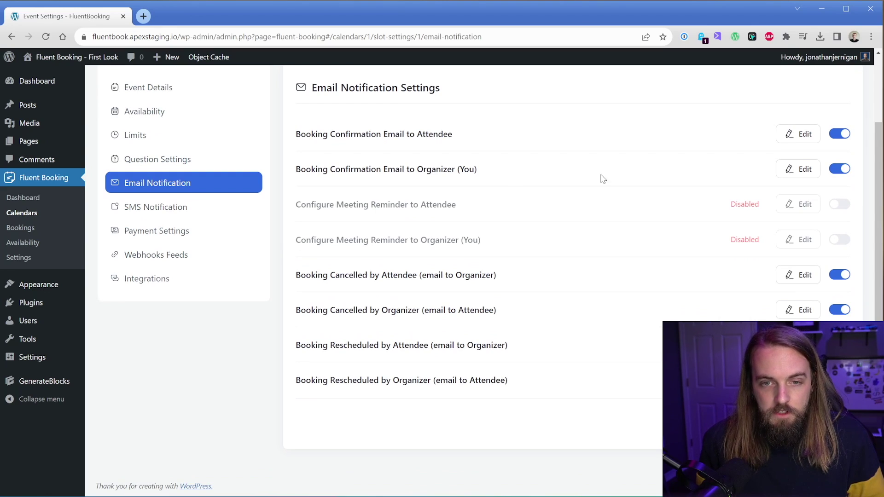
click(784, 135)
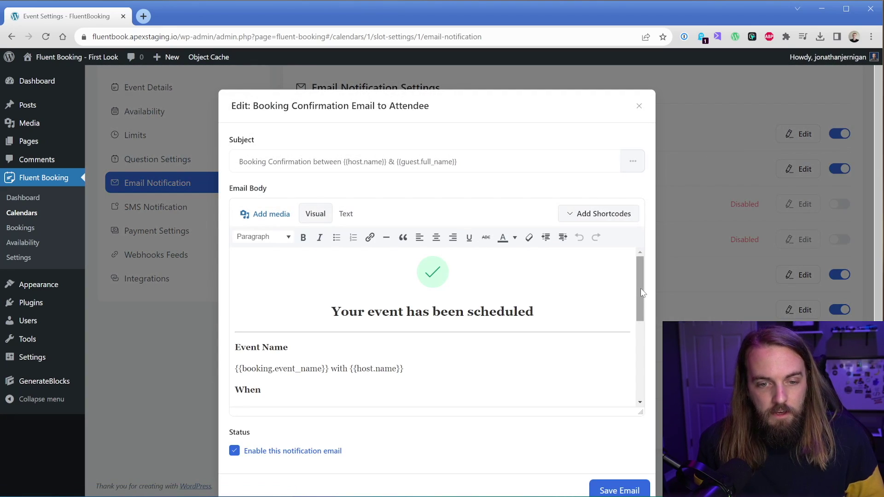
drag(641, 292, 636, 269)
click(639, 106)
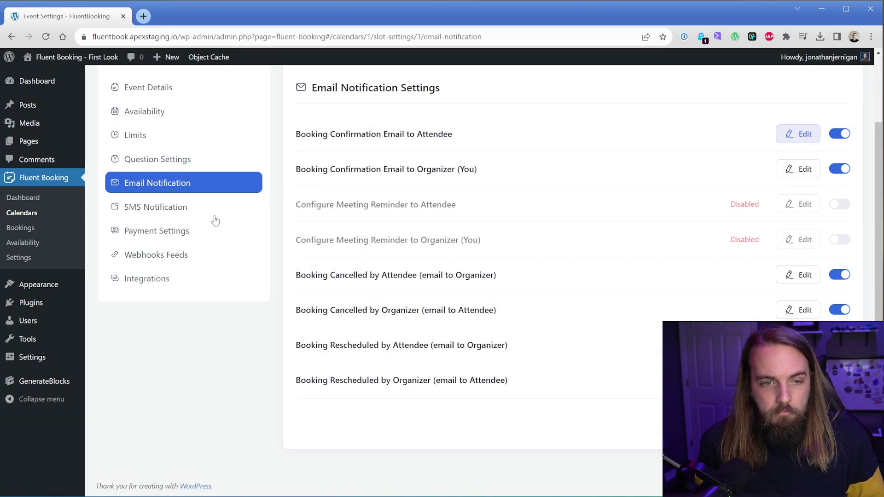
click(188, 215)
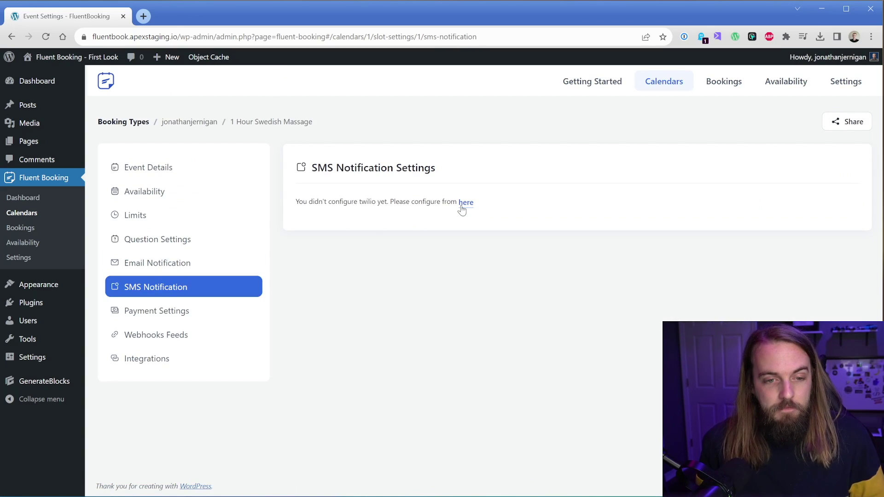
Enable Stripe payments in test mode from the global Stripe settings.
click(166, 315)
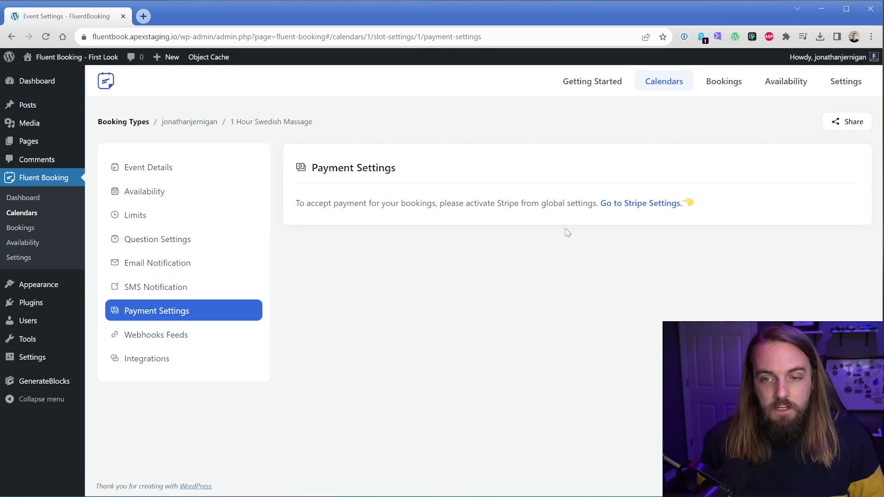
click(641, 204)
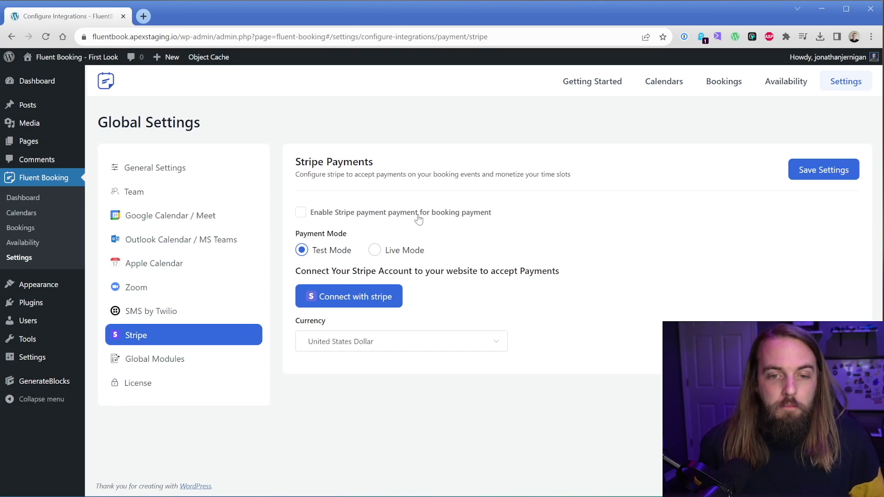
click(370, 217)
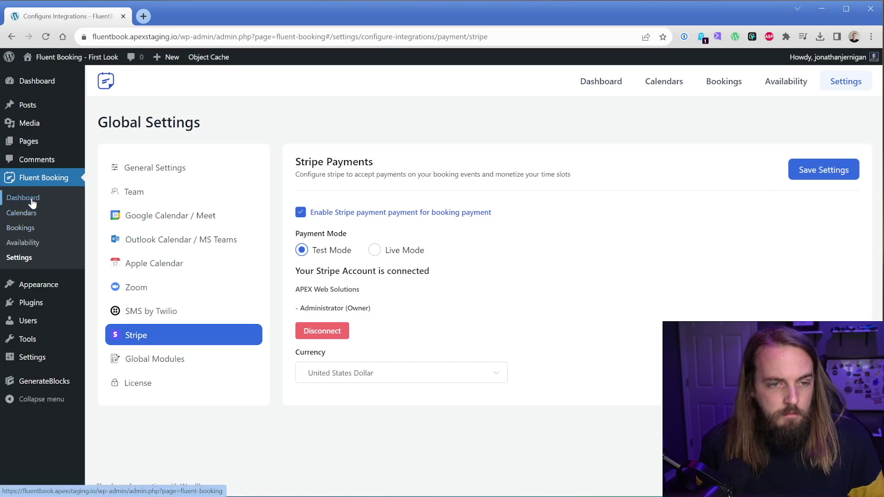
Make the 1 Hour Swedish Massage event a paid event in its payment settings.
click(29, 217)
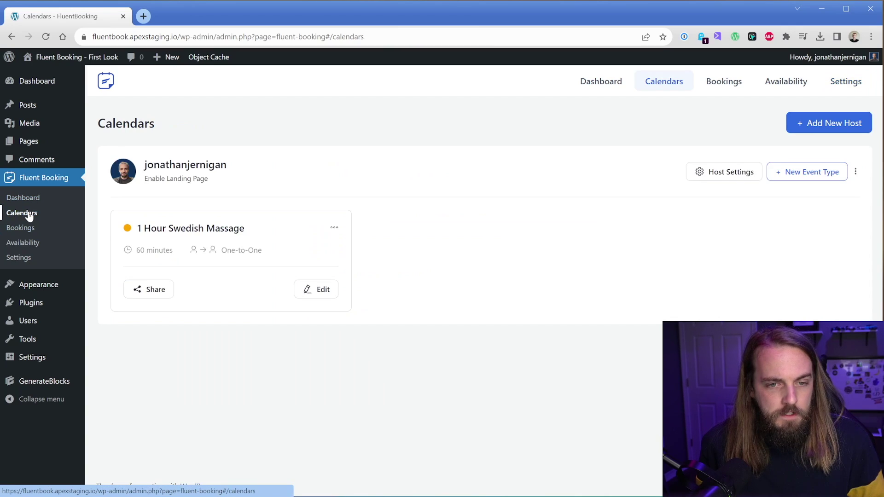
click(23, 229)
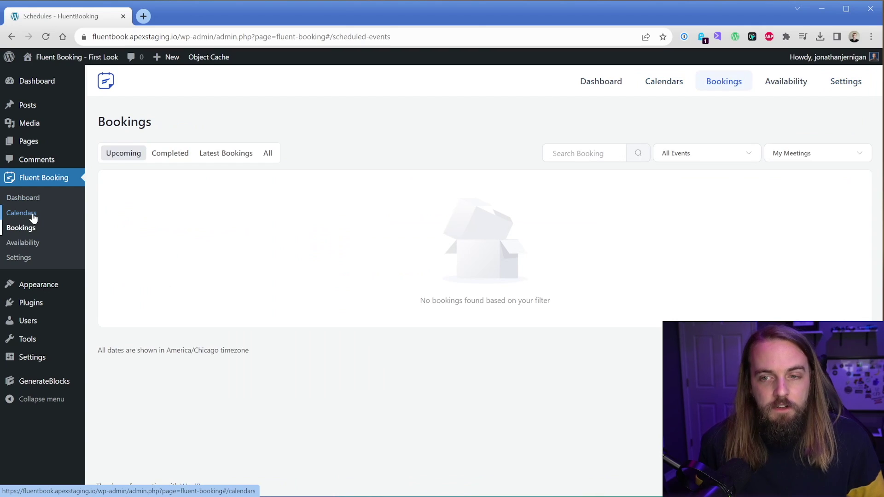
click(33, 218)
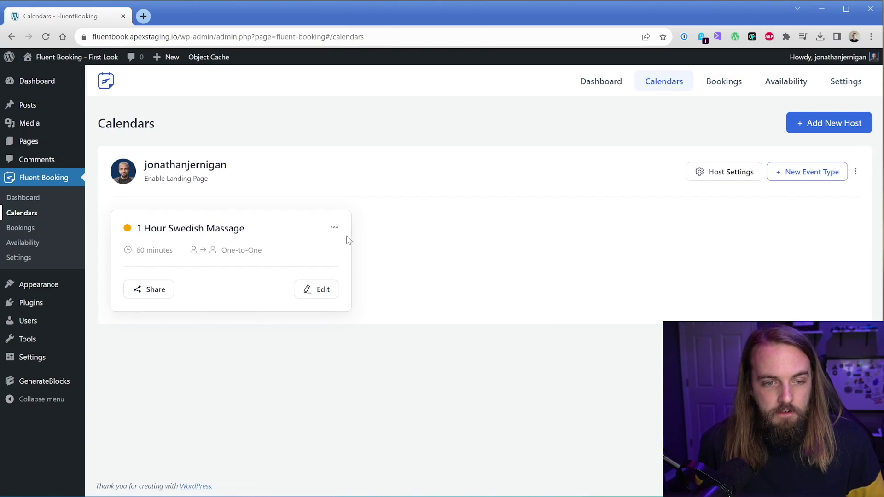
click(329, 292)
click(150, 312)
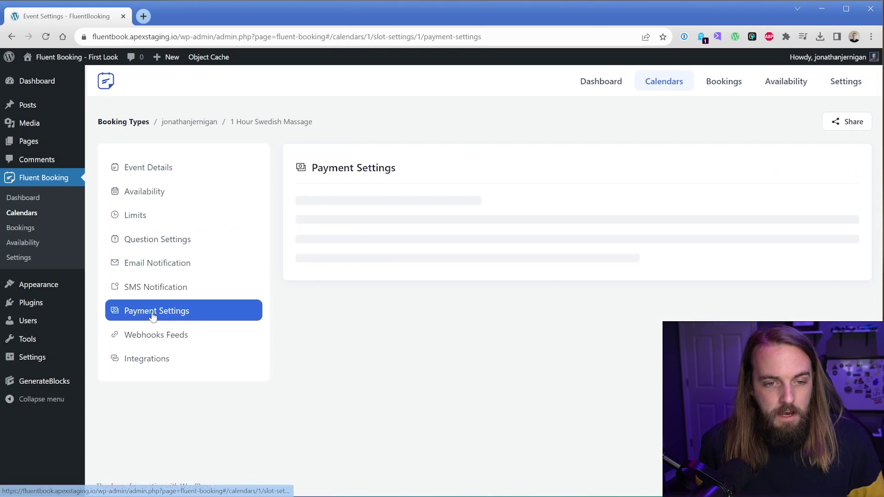
scroll(371, 232, down, 1)
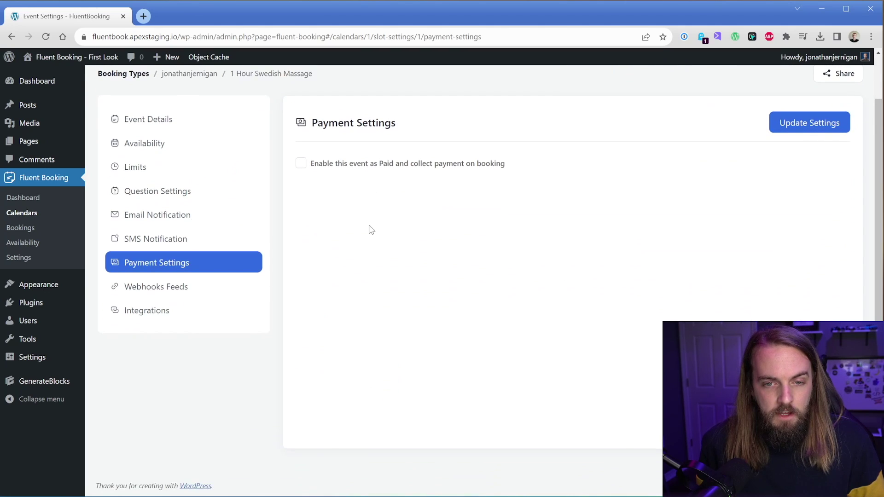
click(384, 170)
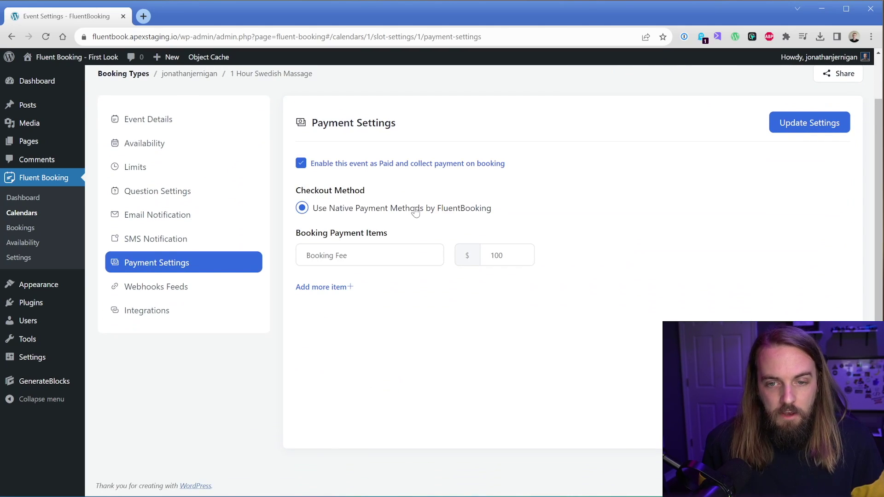
Keep the $100 Booking Fee and add a 'Deposit' payment item of $50.
click(347, 256)
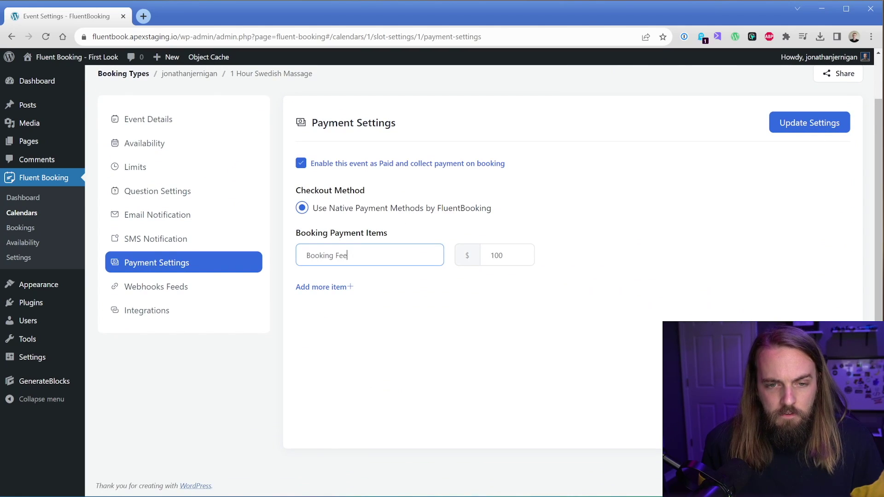
click(491, 255)
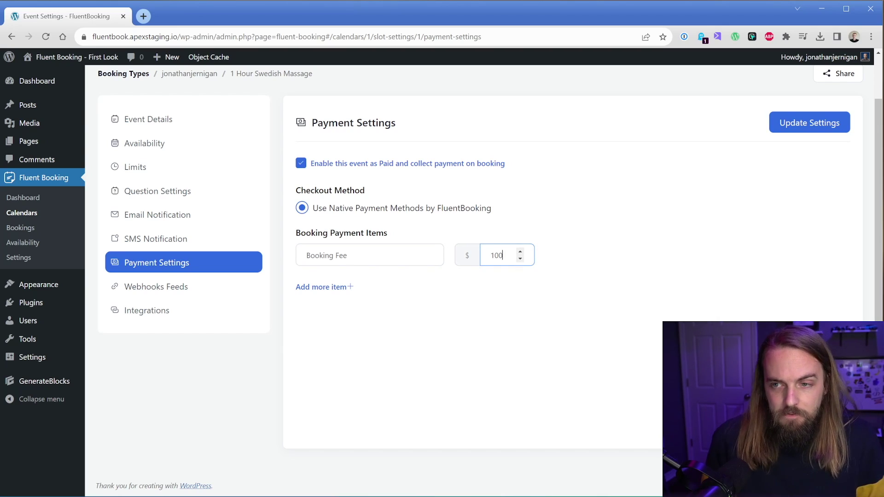
click(570, 216)
click(341, 286)
click(352, 288)
key(ctrl+a)
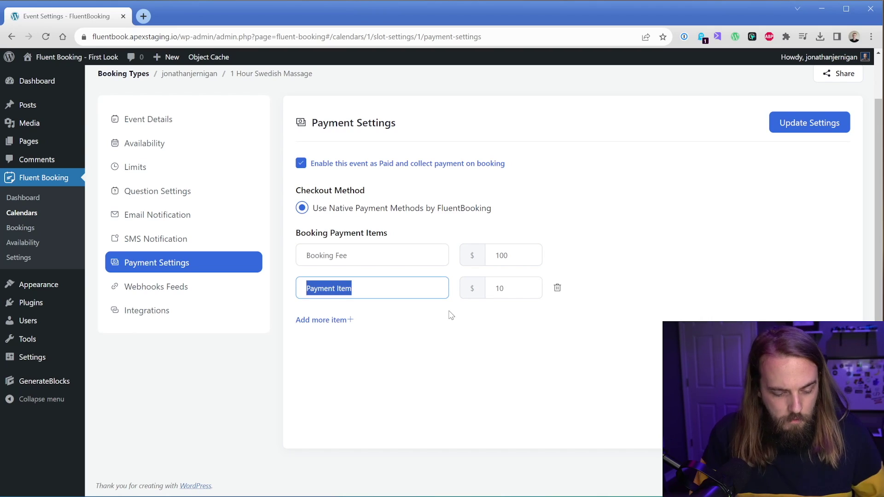
text(Deposit)
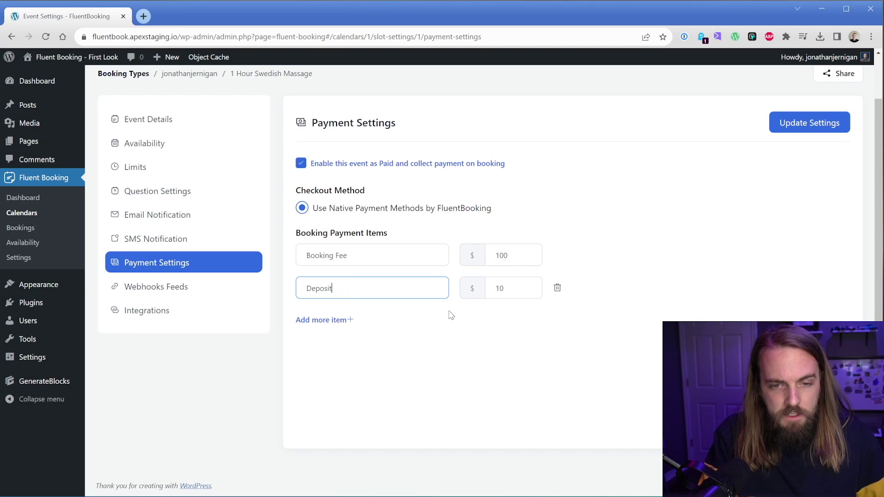
click(504, 288)
key(BackSpace)
key(BackSpace)
text(5)
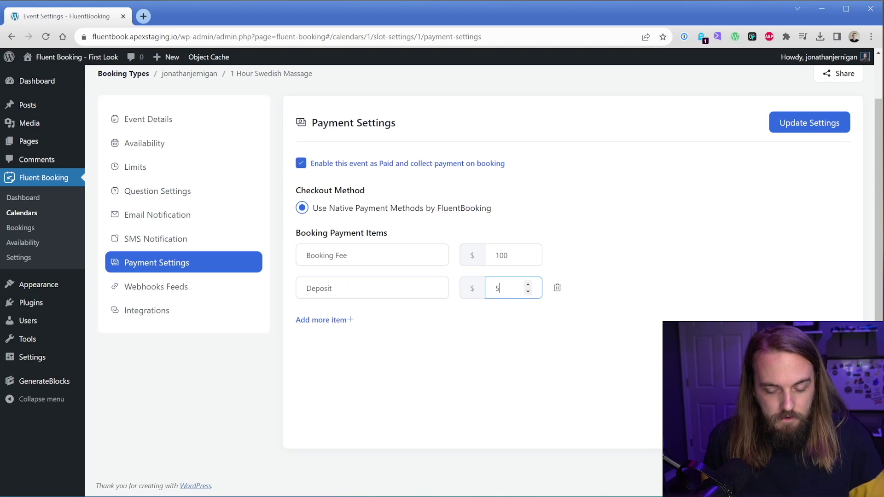
text(0)
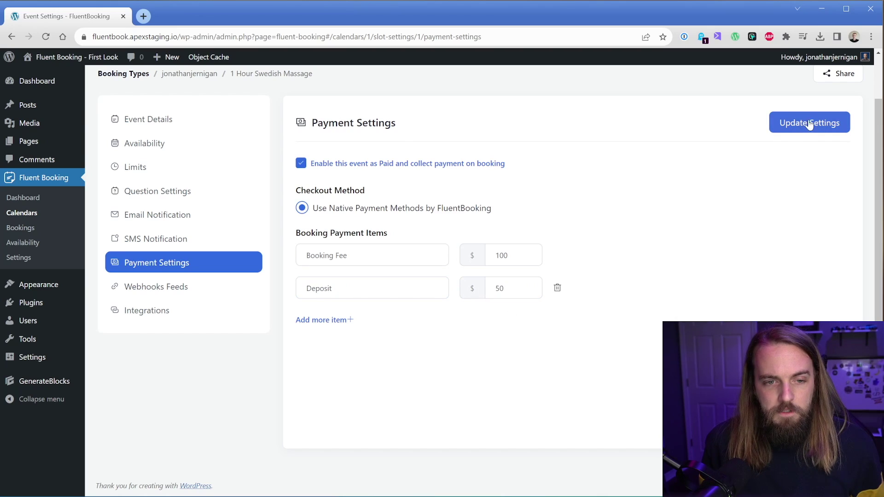
Review the massage event's webhook feeds and integrations, then the Stripe and Team settings.
click(177, 293)
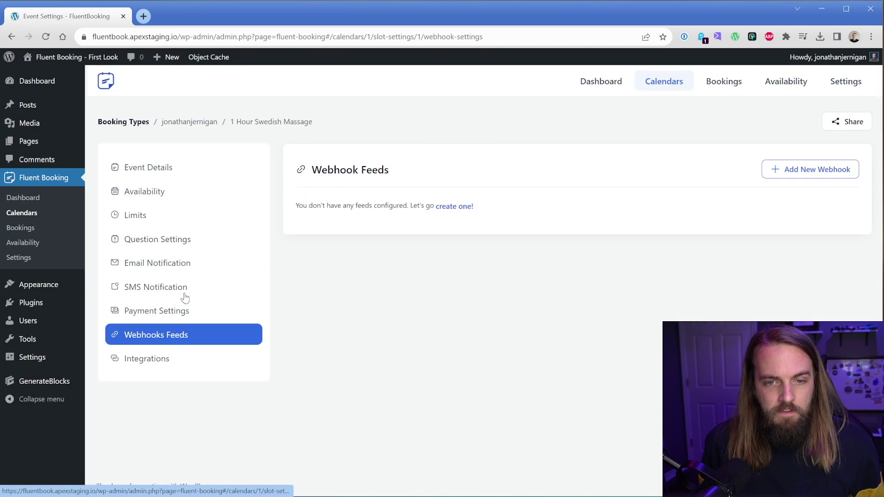
click(159, 358)
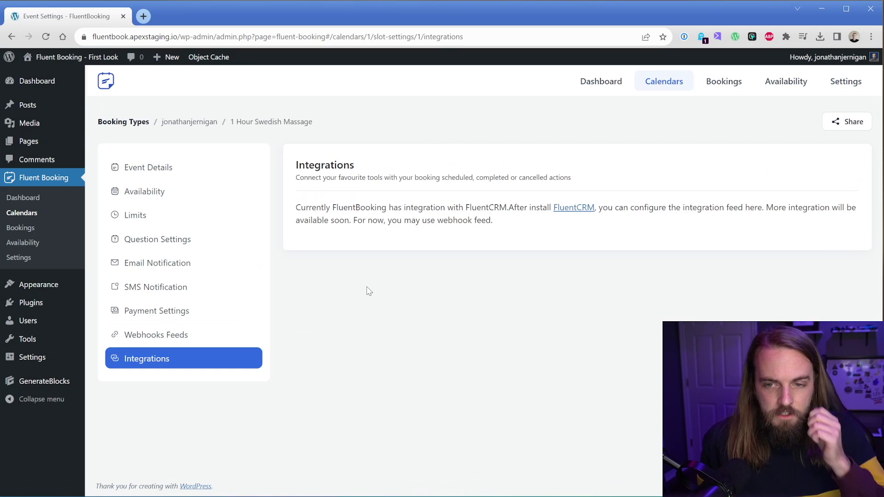
click(30, 257)
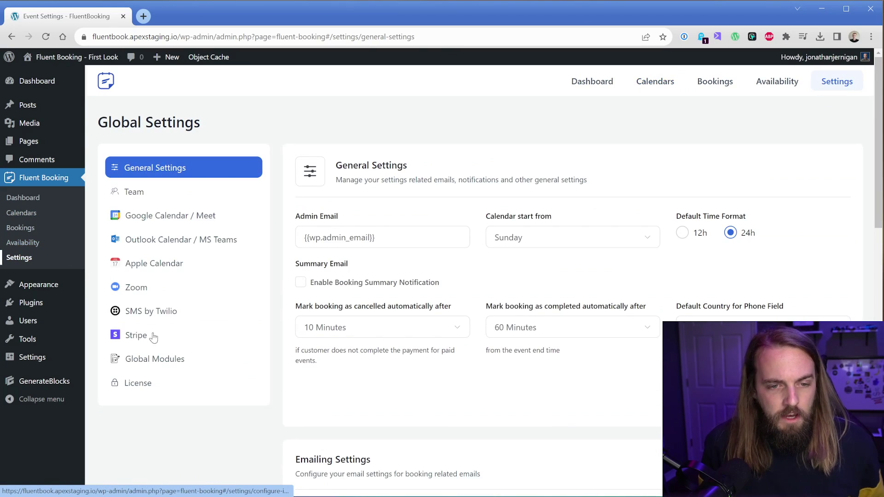
click(153, 338)
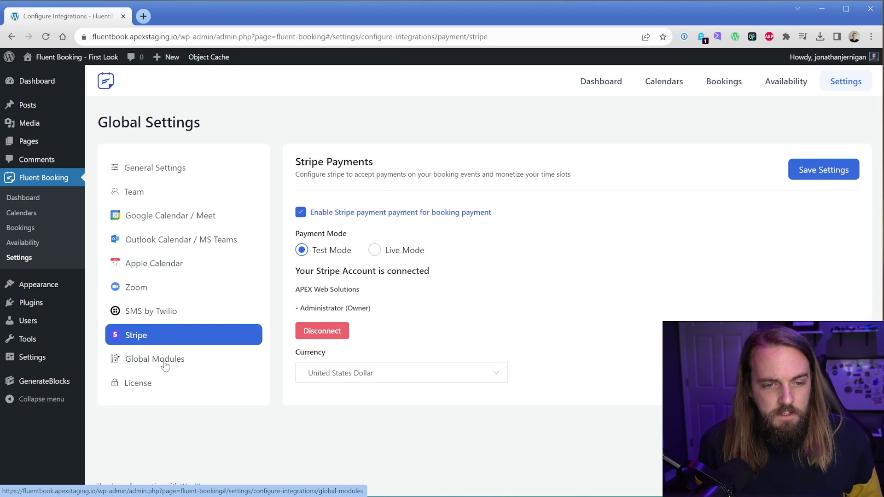
click(159, 200)
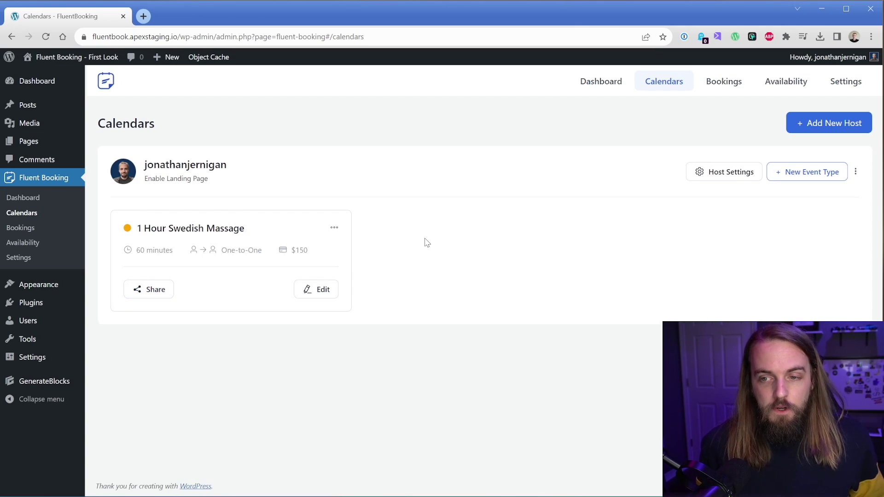
Look through the massage event's Shortcode, Landing Page and Add to Block sharing options.
click(154, 290)
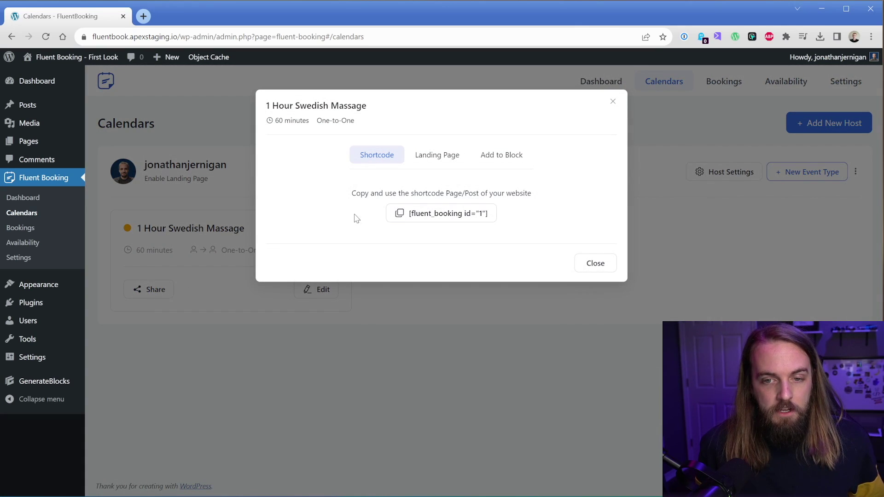
click(436, 157)
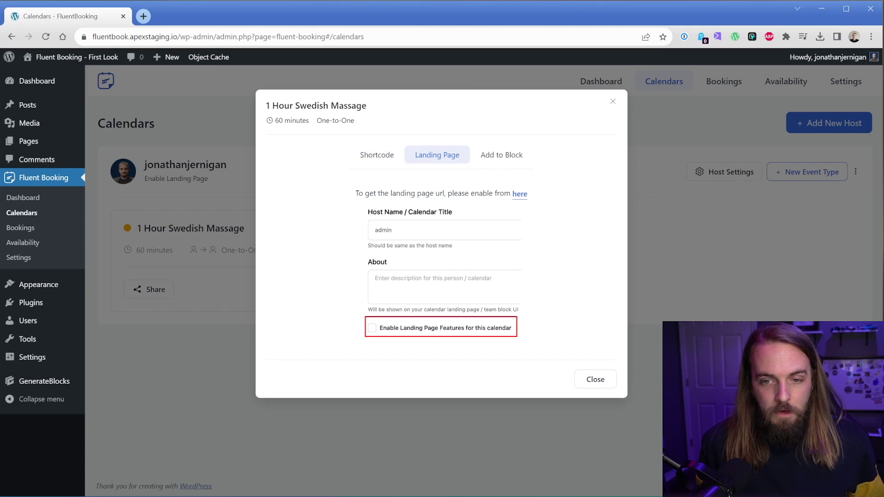
click(501, 156)
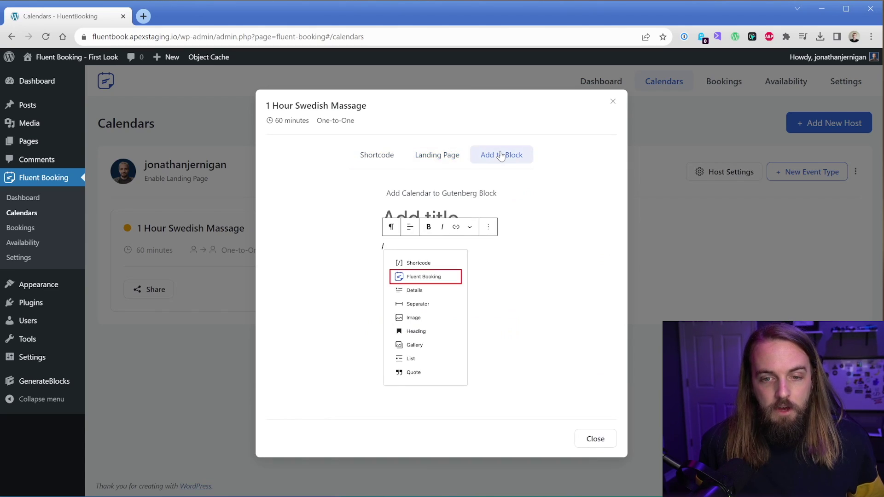
click(189, 150)
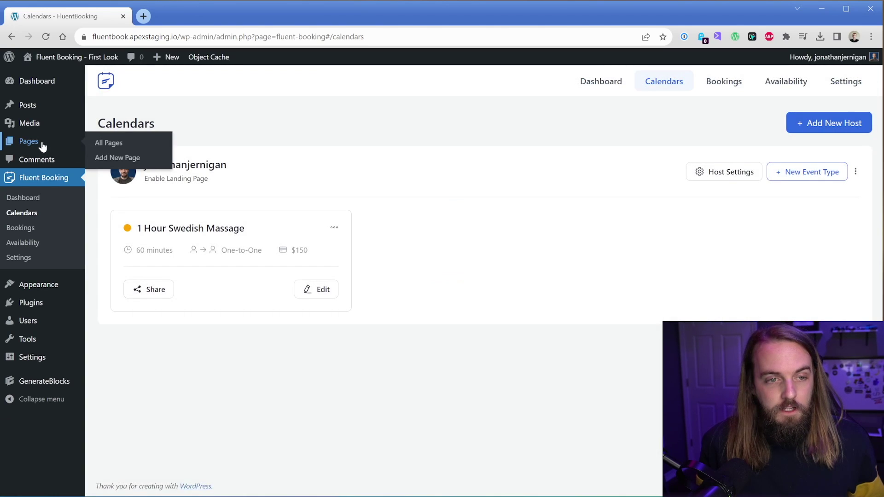
Insert a Fluent Booking block on the Home page via /fluent and update it.
middle_click(108, 142)
click(177, 17)
click(127, 175)
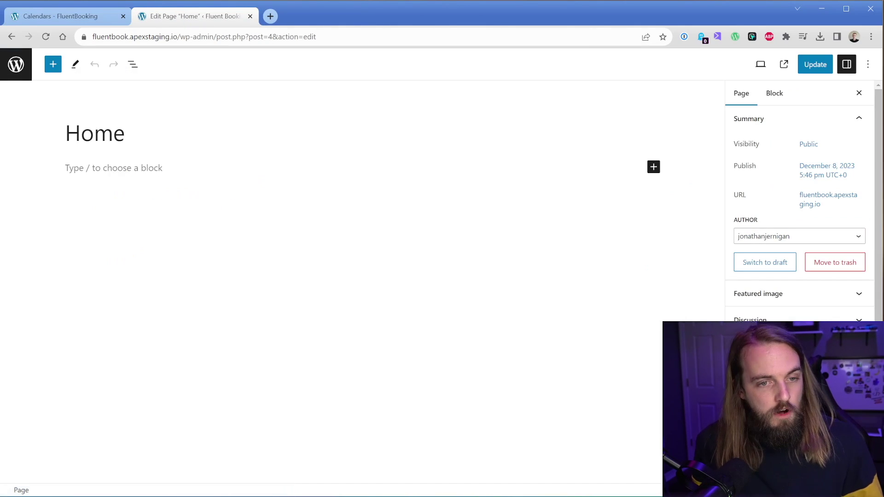
click(92, 167)
text(/fluent)
key(Return)
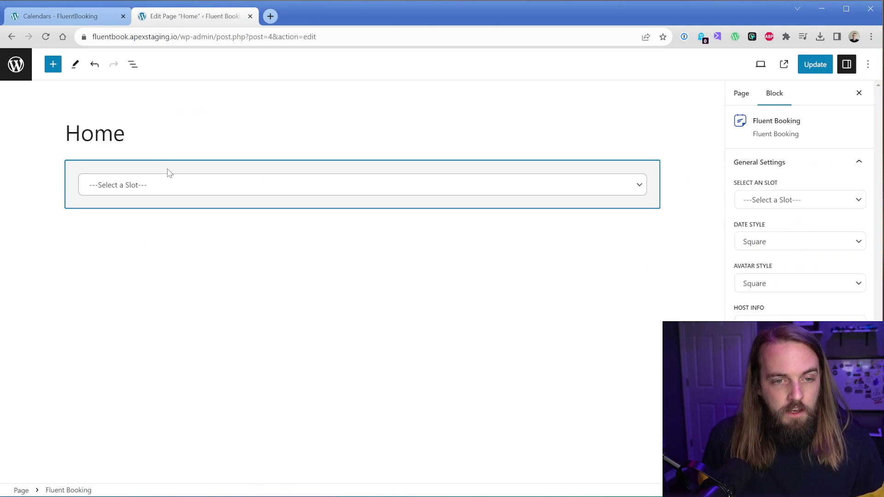
click(815, 65)
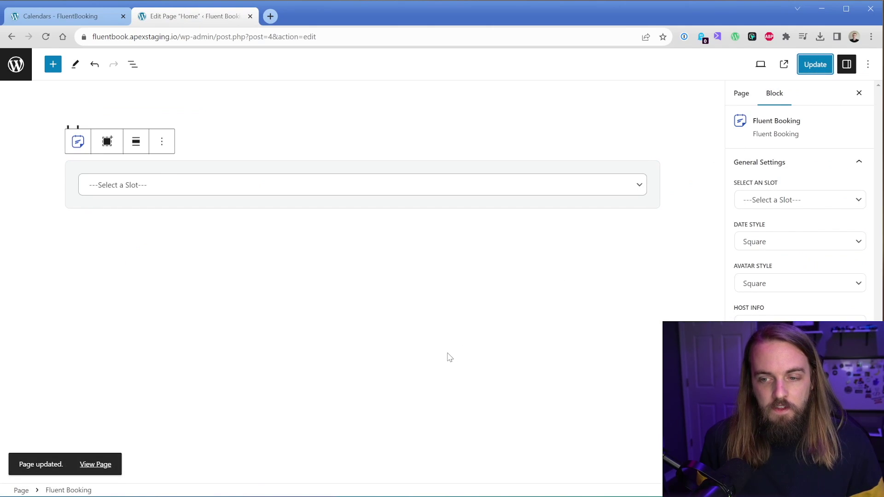
Check the live Home page, then set the block's calendar to 1 Hour Swedish Massage.
click(105, 465)
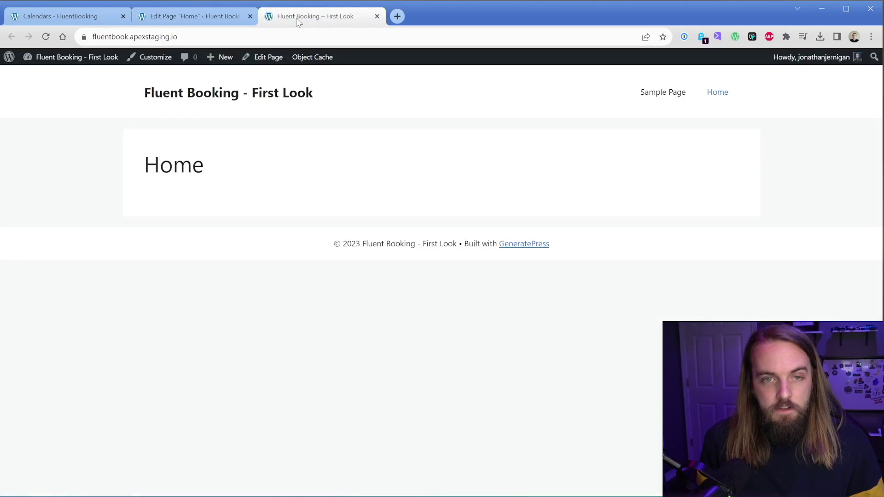
click(198, 16)
click(174, 186)
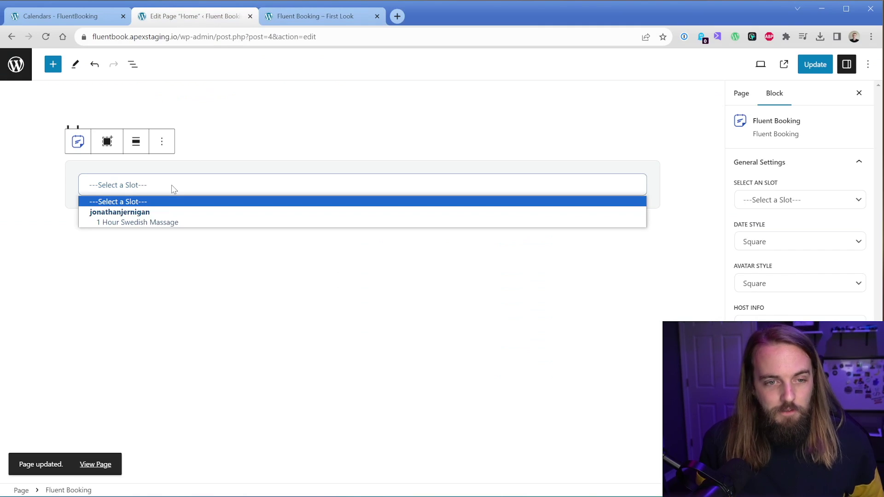
click(177, 221)
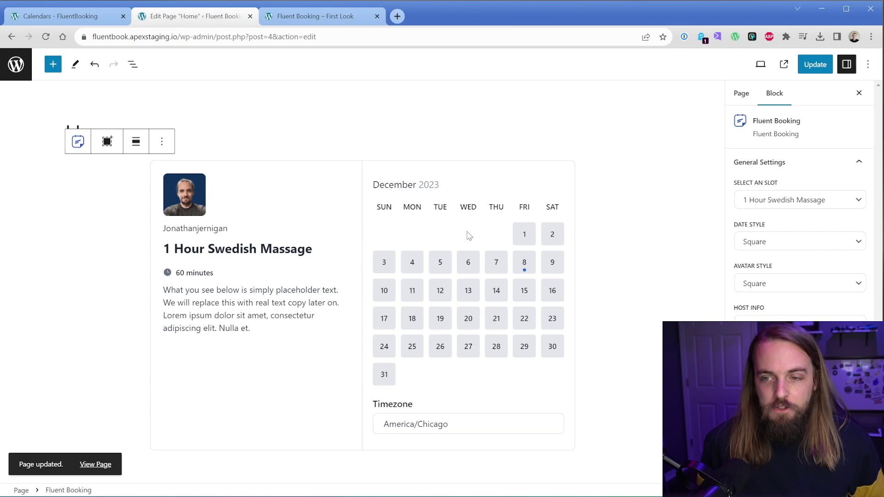
Set the avatar style to Rounded, keep square dates, update, and reload the live page.
click(789, 242)
click(764, 266)
click(791, 242)
click(791, 308)
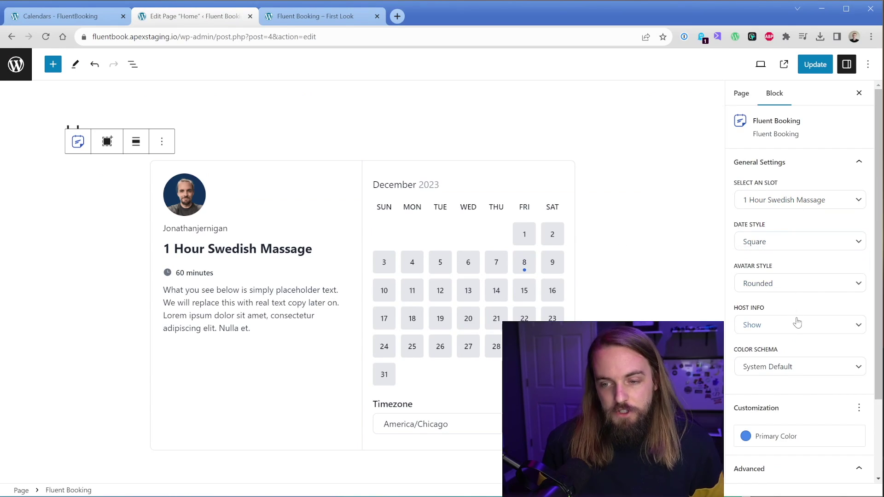
scroll(801, 320, down, 2)
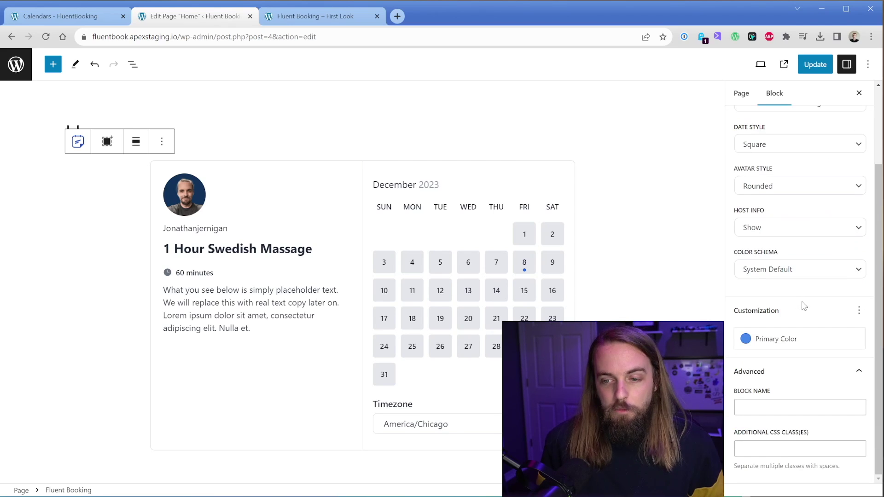
click(815, 64)
click(315, 16)
click(46, 37)
Pick Tuesday, December 12 in the booking widget and scroll through its time slots.
scroll(142, 220, down, 1)
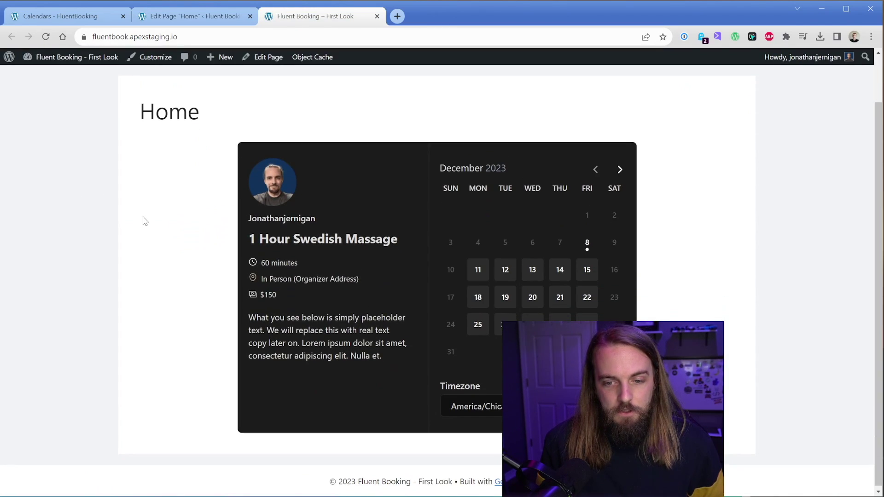
click(506, 270)
scroll(635, 276, down, 2)
scroll(633, 316, up, 1)
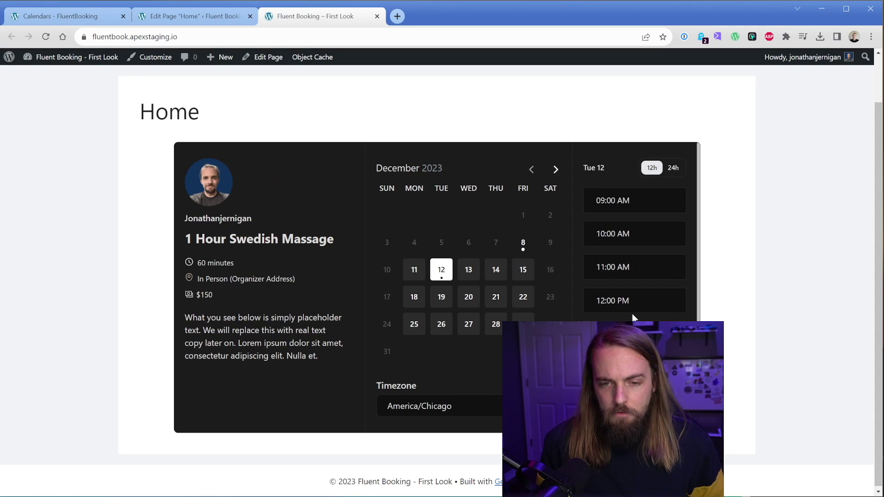
scroll(634, 316, down, 1)
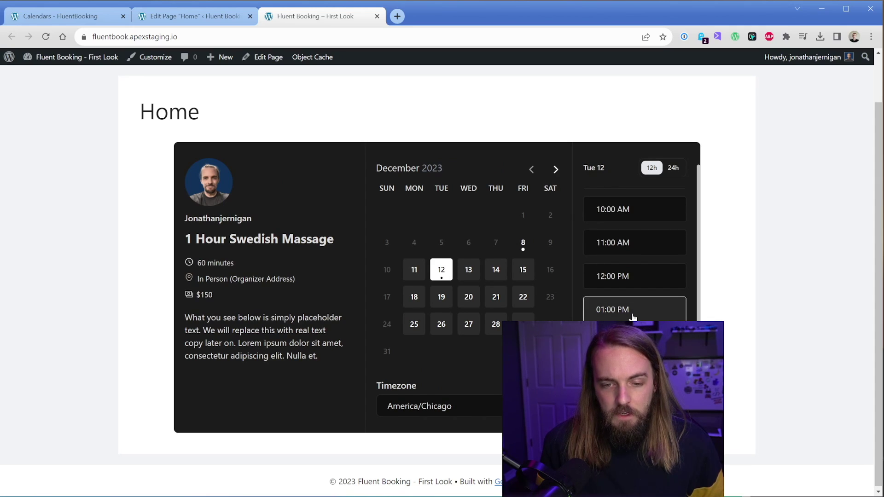
Book the 11:00 AM slot, submit the booking details and pay $150.
scroll(628, 316, up, 1)
click(619, 270)
click(669, 273)
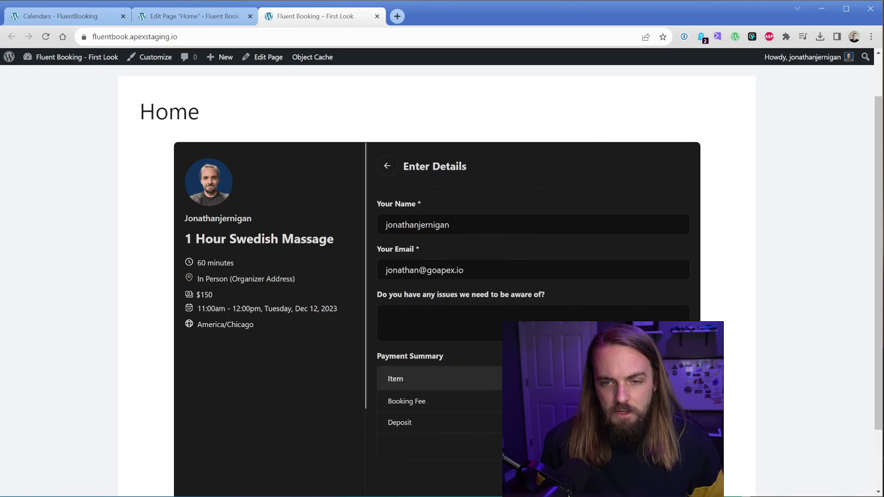
scroll(507, 286, down, 1)
scroll(507, 286, down, 2)
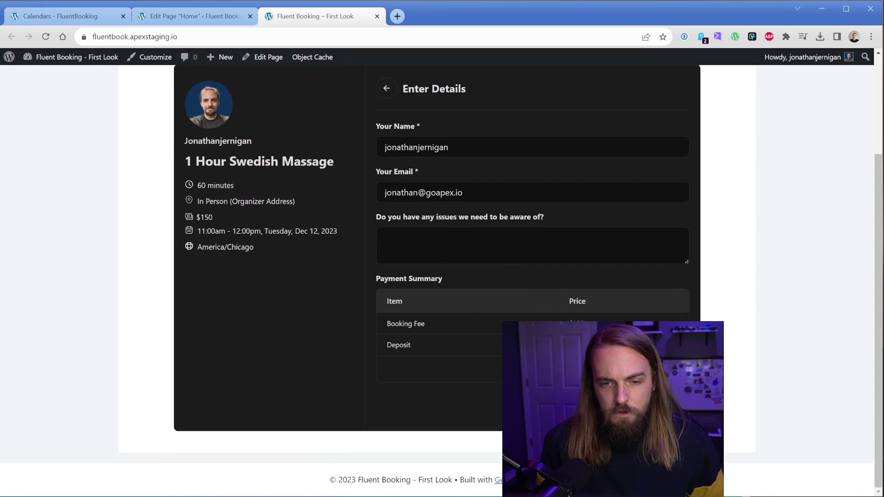
click(599, 405)
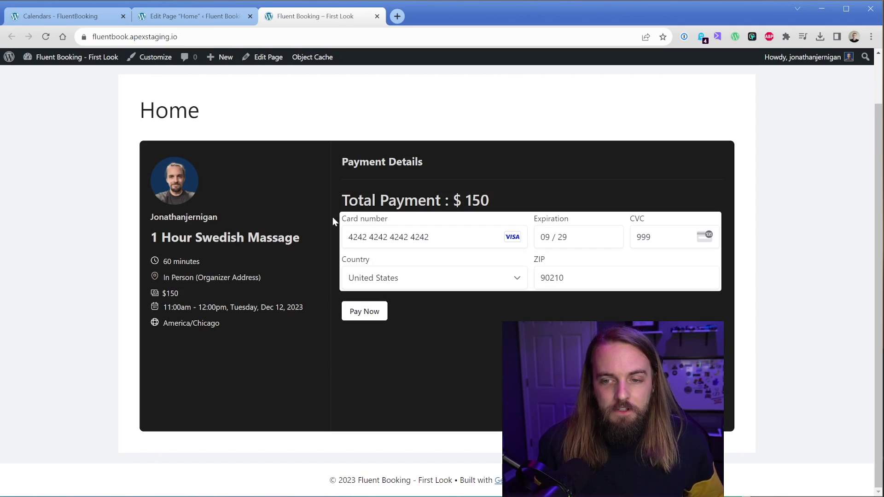
click(357, 317)
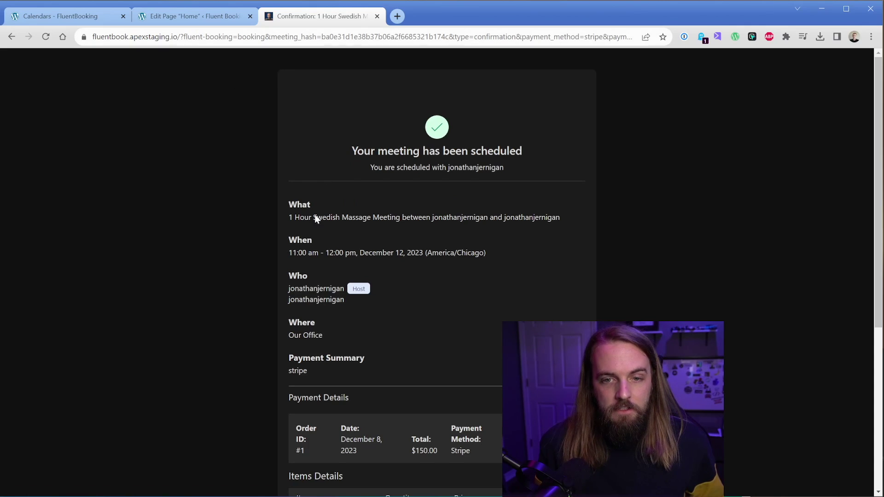
Add the meeting to Google Calendar and open the location's booking link in a new tab.
scroll(315, 218, down, 3)
scroll(324, 241, down, 2)
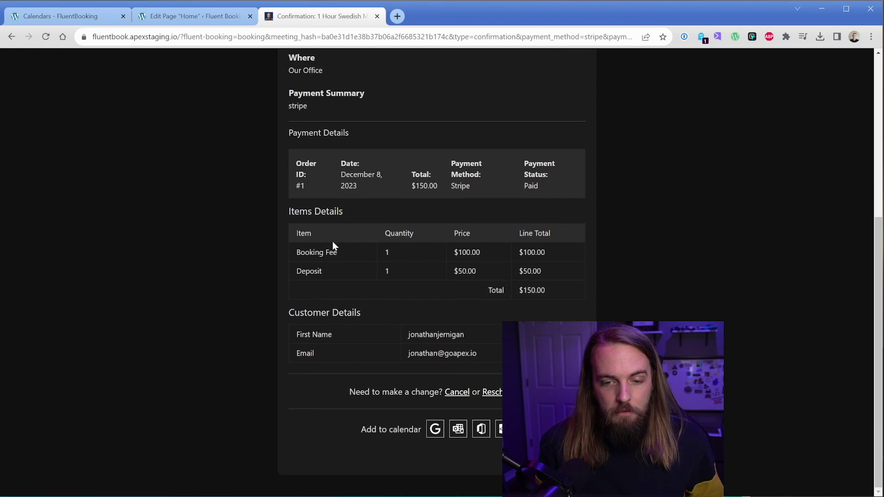
click(438, 430)
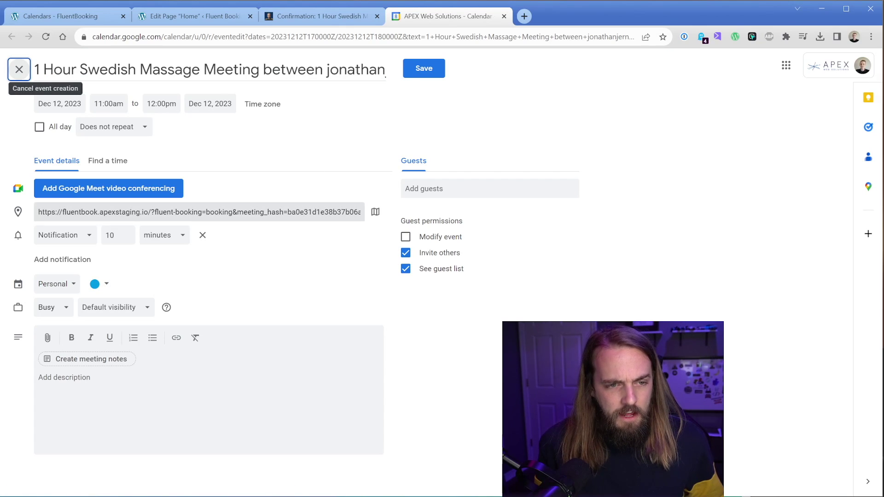
triple_click(262, 212)
right_click(173, 212)
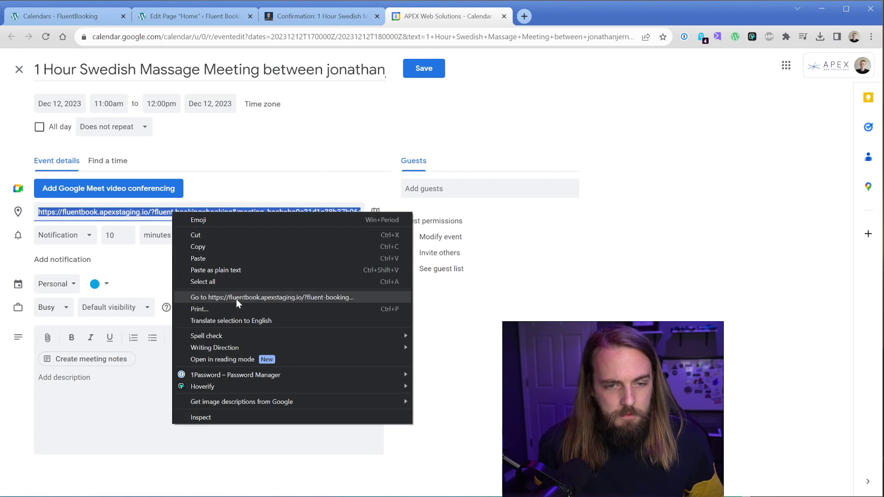
click(236, 297)
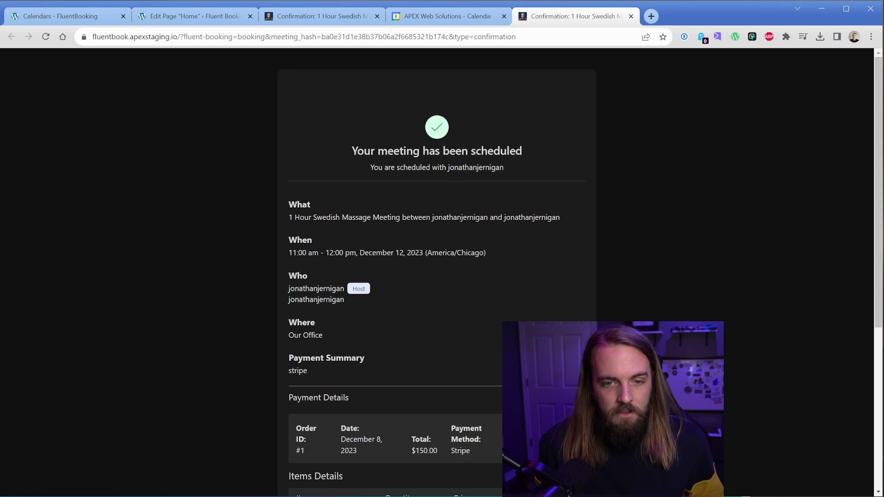
scroll(441, 294, down, 5)
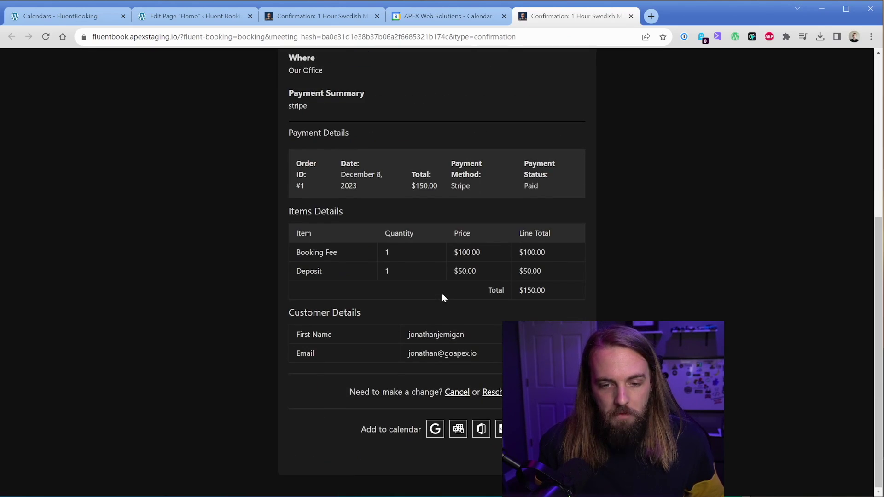
click(499, 392)
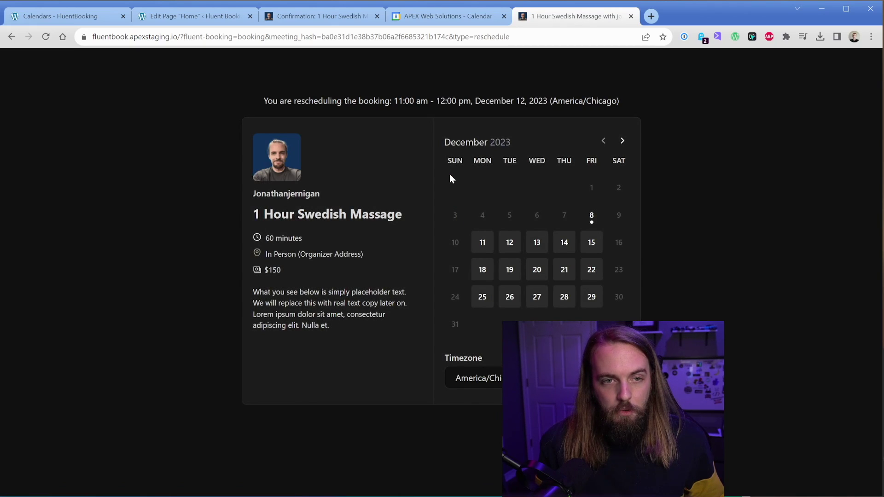
click(536, 271)
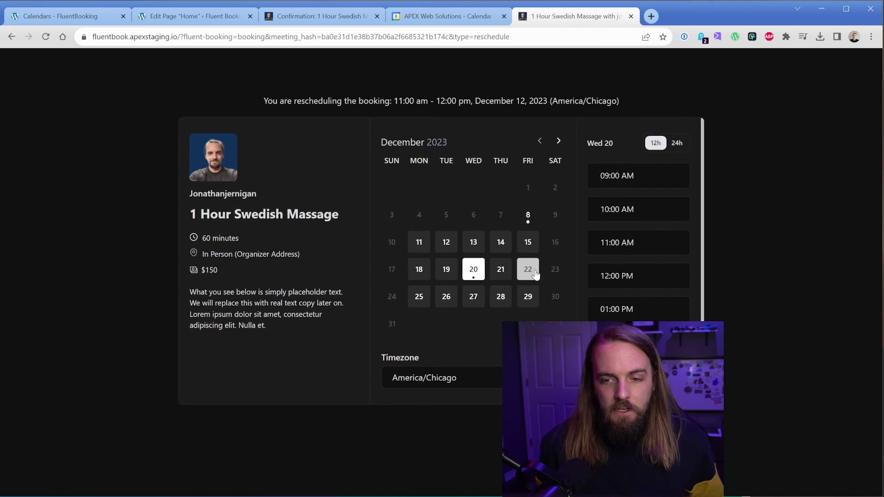
scroll(625, 286, down, 1)
scroll(603, 299, up, 1)
click(468, 19)
click(631, 16)
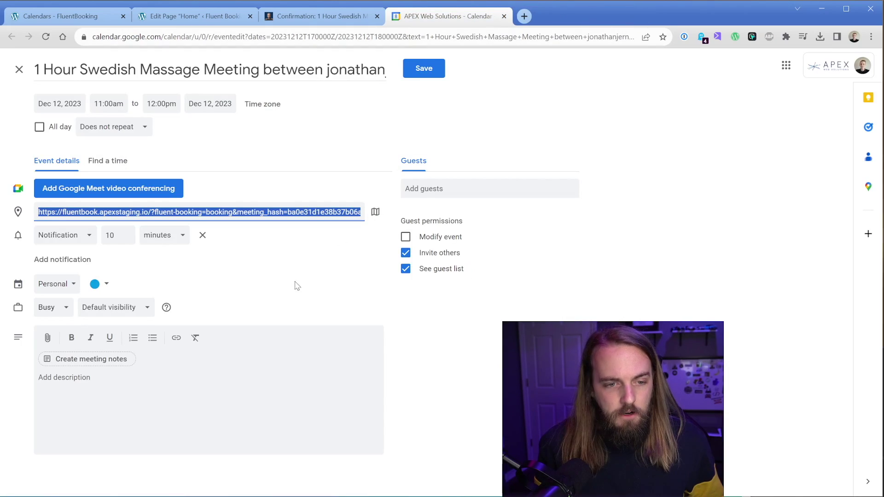
click(296, 368)
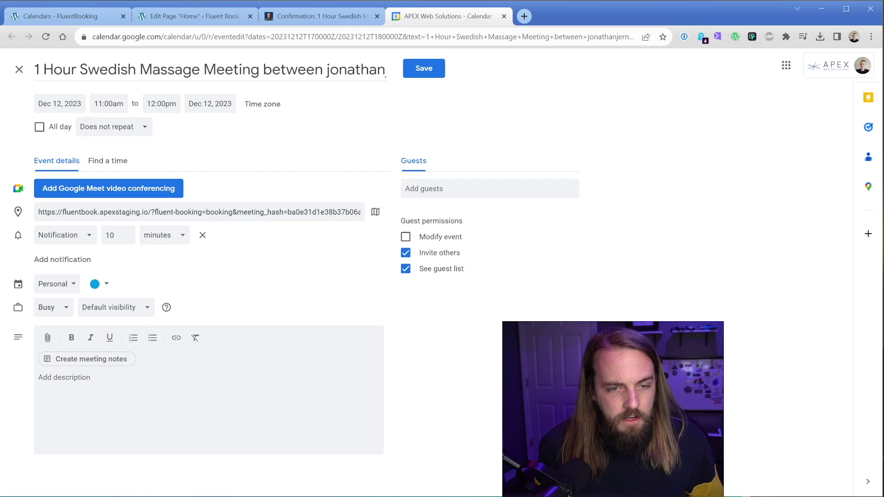
triple_click(194, 212)
right_click(212, 205)
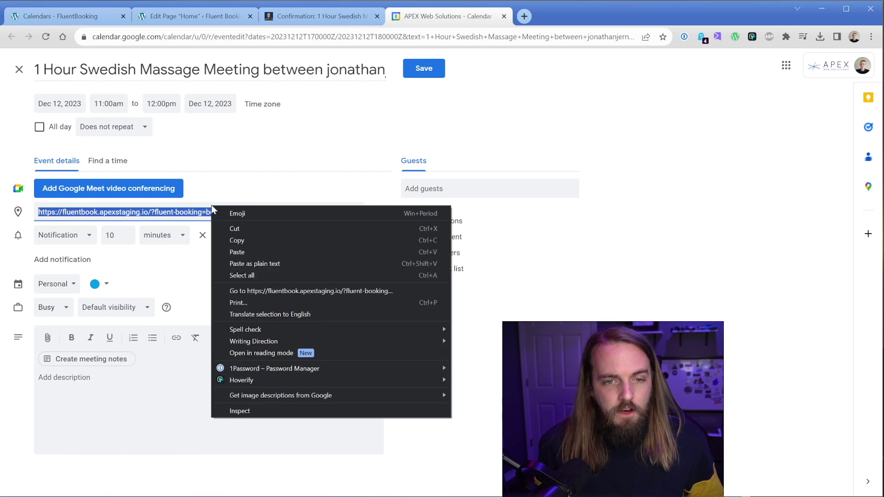
click(269, 290)
scroll(373, 337, down, 5)
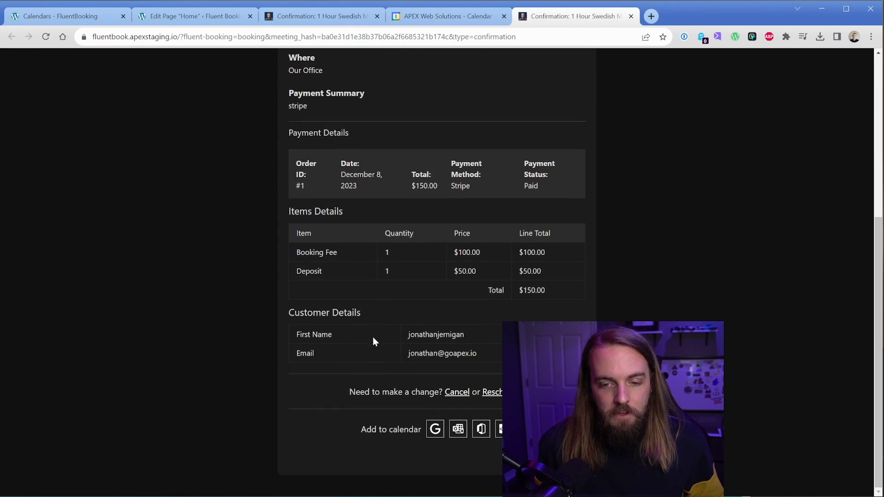
click(456, 392)
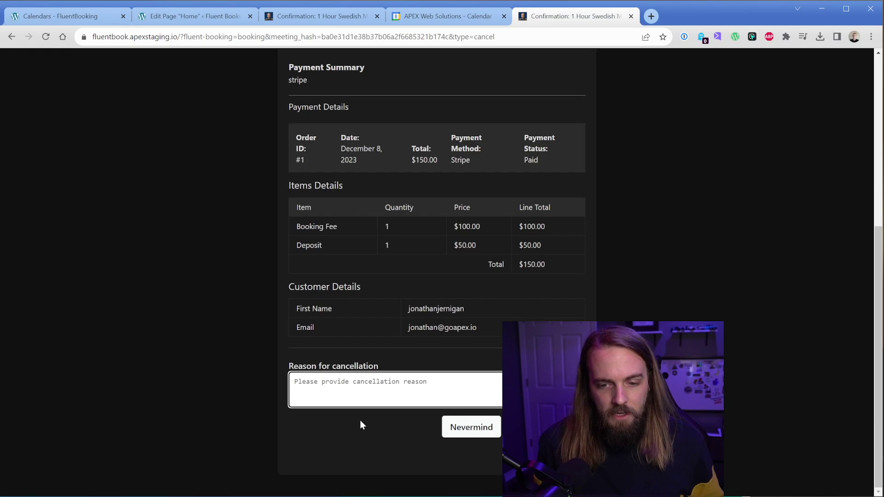
click(467, 426)
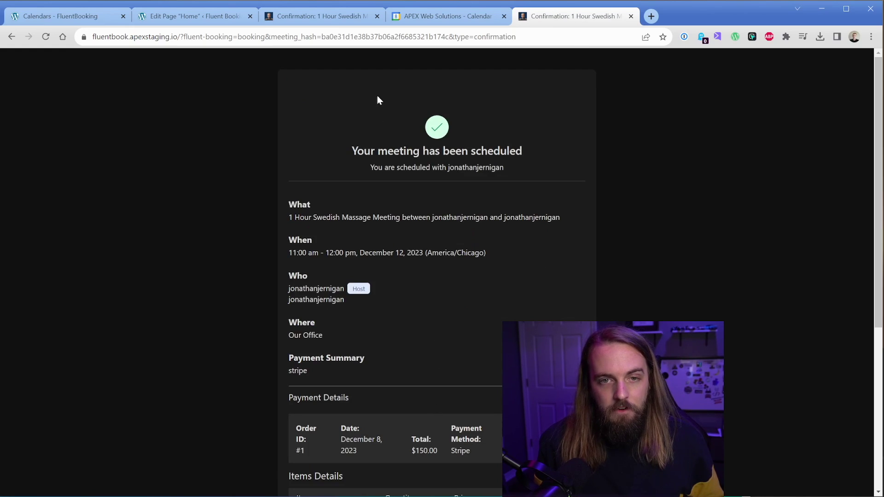
click(318, 16)
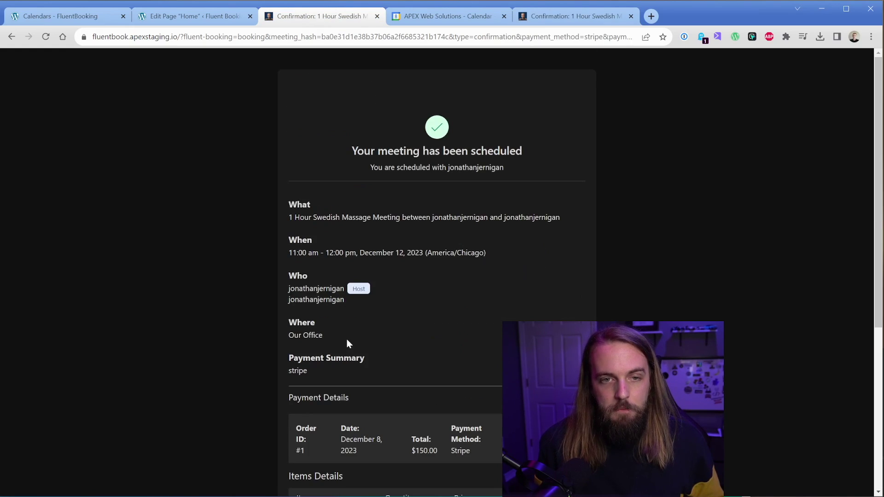
Leave the Home page editor for Fluent Booking settings and edit the 1 Hour Swedish Massage event.
click(208, 19)
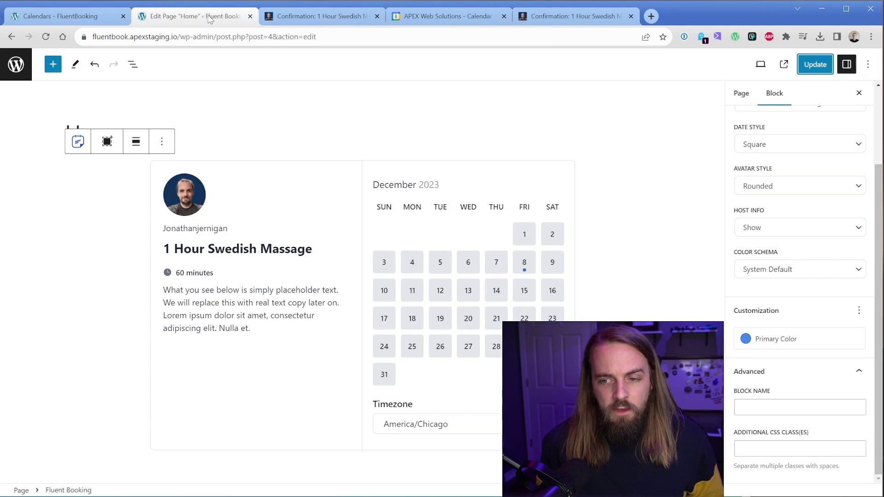
click(16, 64)
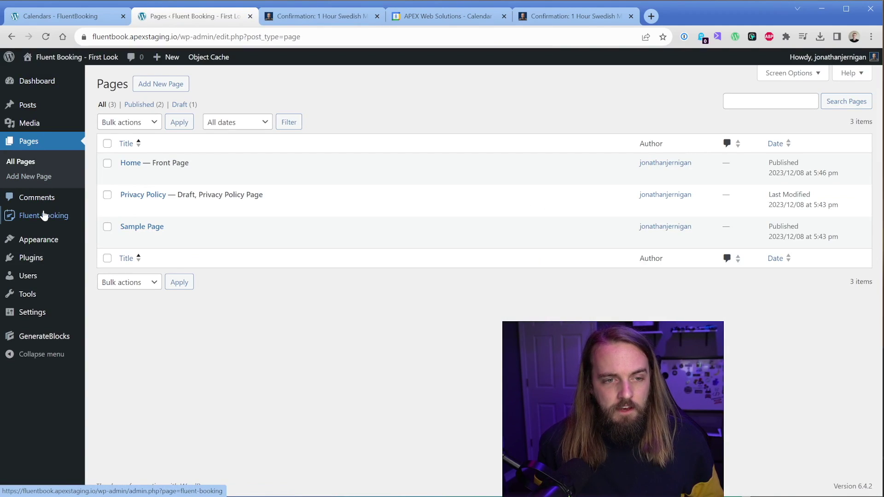
mouse_move(44, 216)
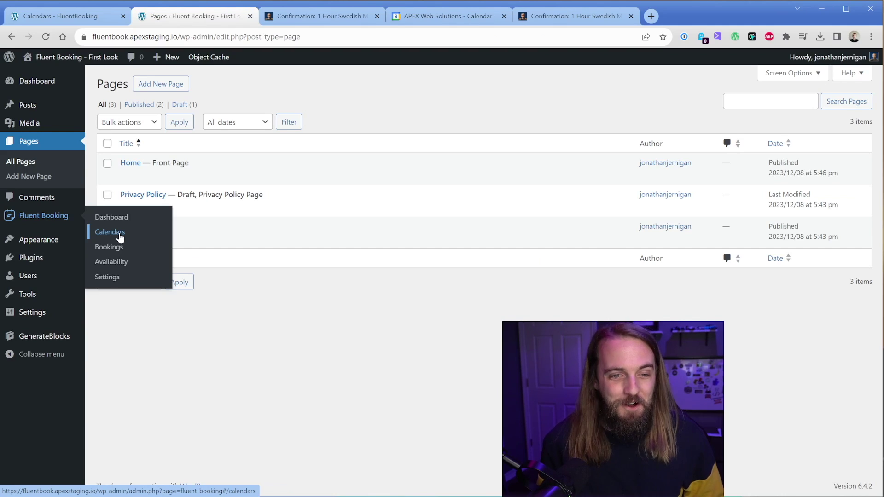
click(116, 276)
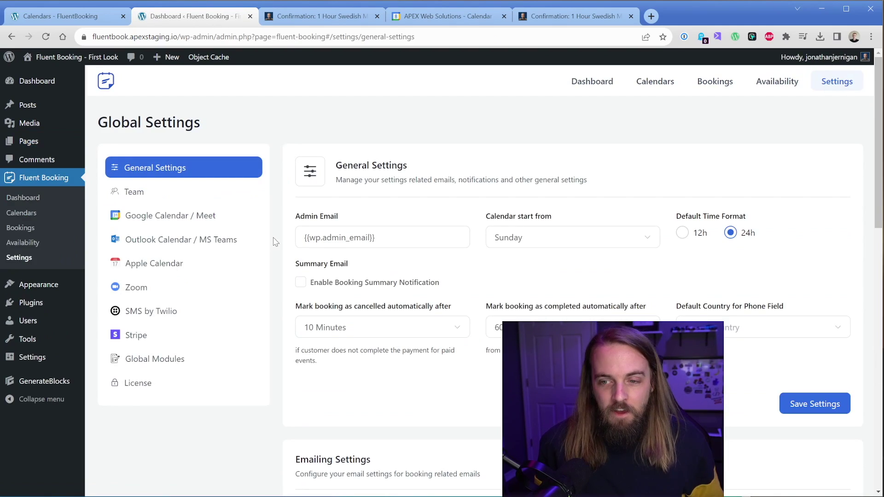
scroll(275, 241, down, 5)
scroll(275, 241, down, 3)
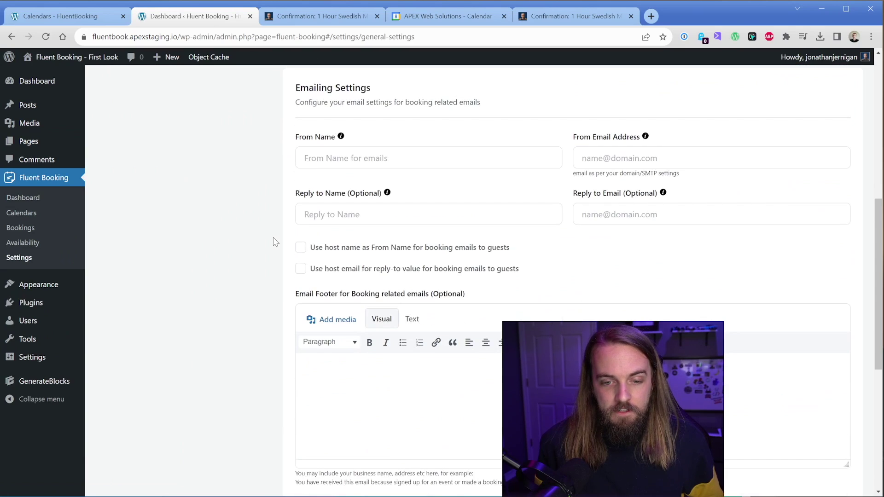
scroll(275, 241, up, 7)
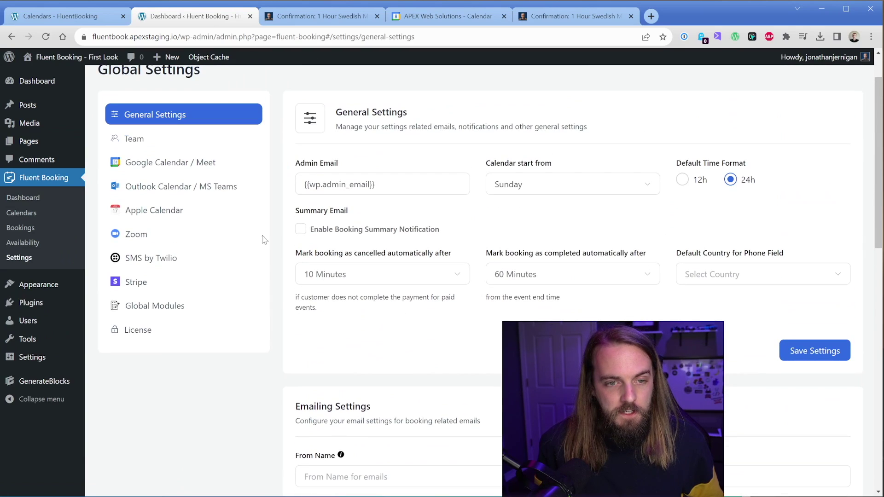
click(28, 215)
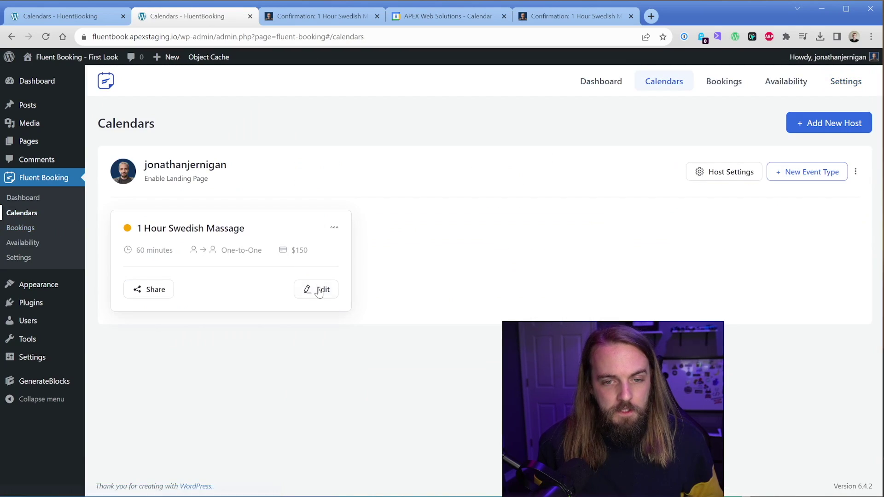
click(319, 290)
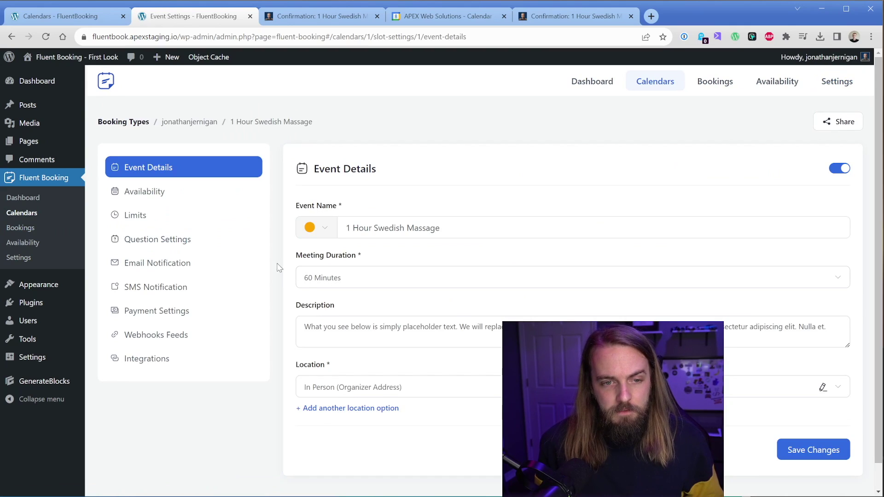
Remove the Deposit payment item, leaving only the $100 Booking Fee.
click(156, 311)
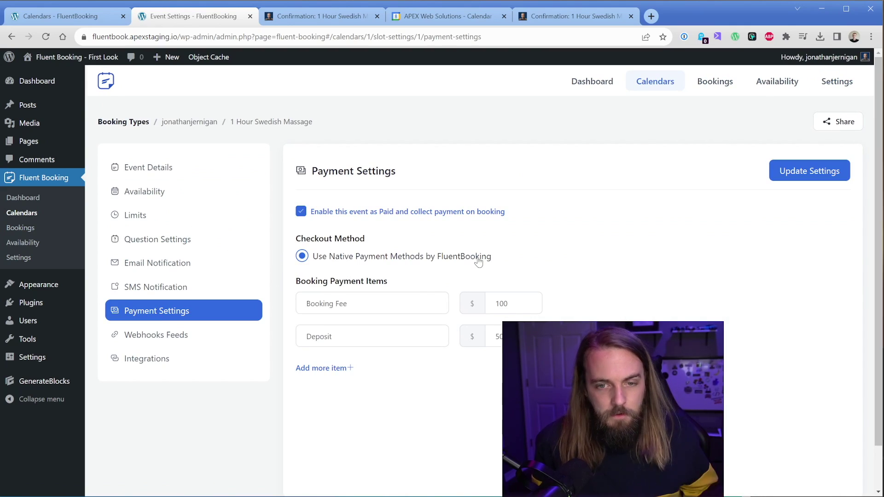
click(553, 336)
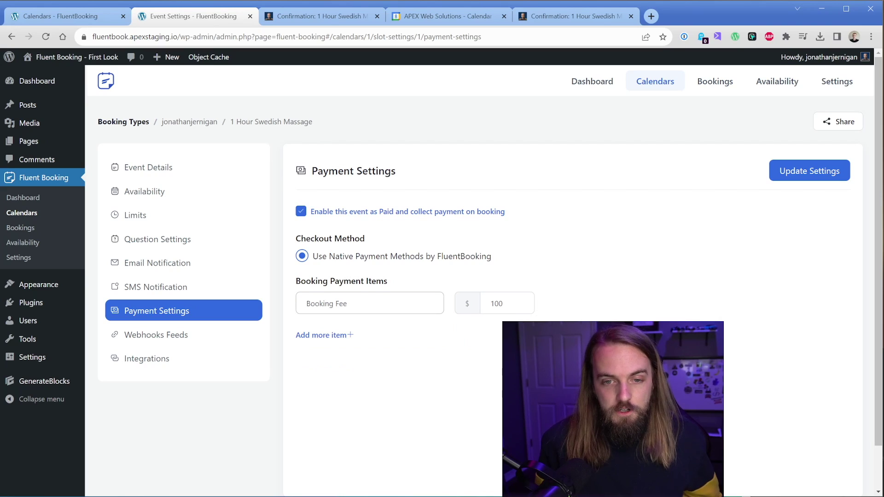
Cancel the massage meeting from the confirmation page, giving 'nothing' as the reason.
click(318, 16)
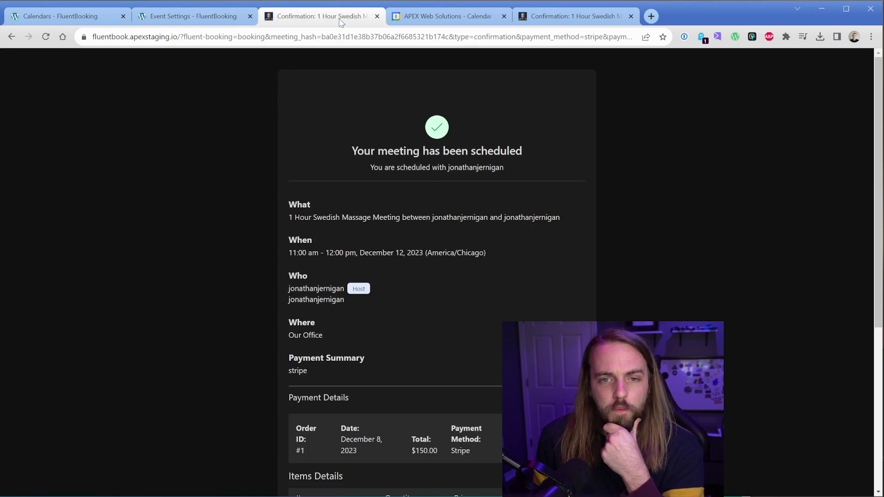
scroll(378, 310, down, 6)
click(457, 392)
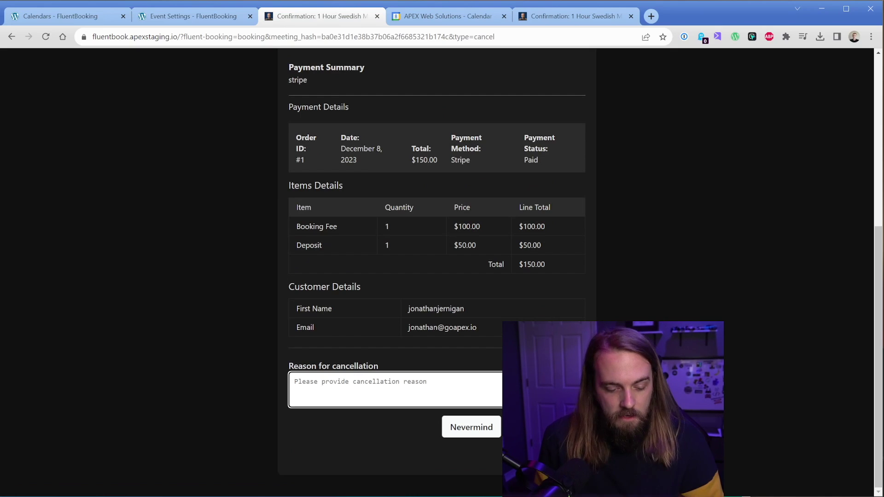
text(nothing)
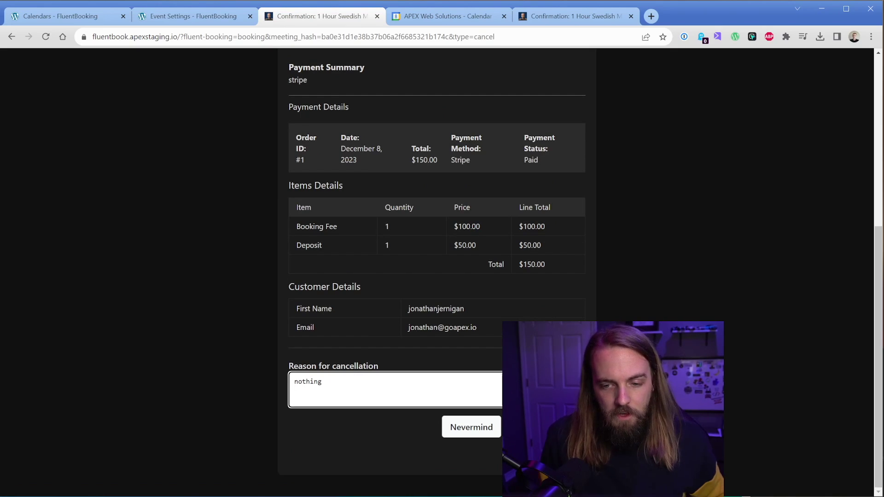
click(543, 428)
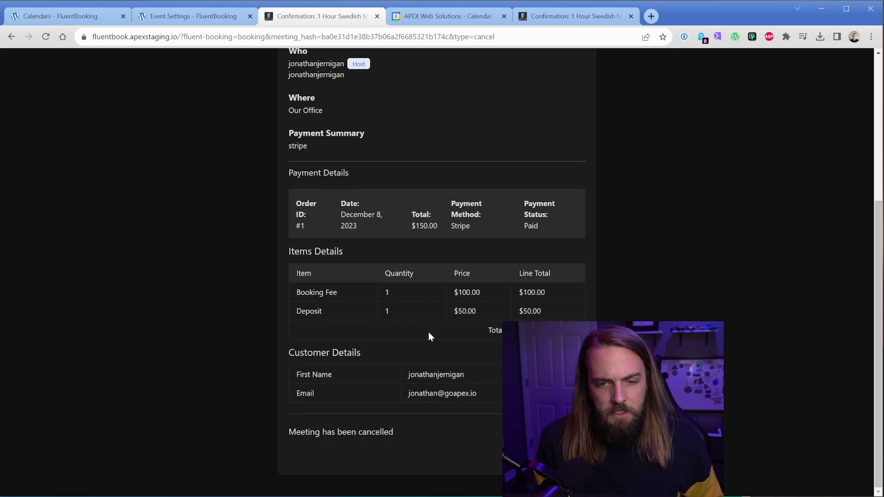
scroll(428, 333, up, 5)
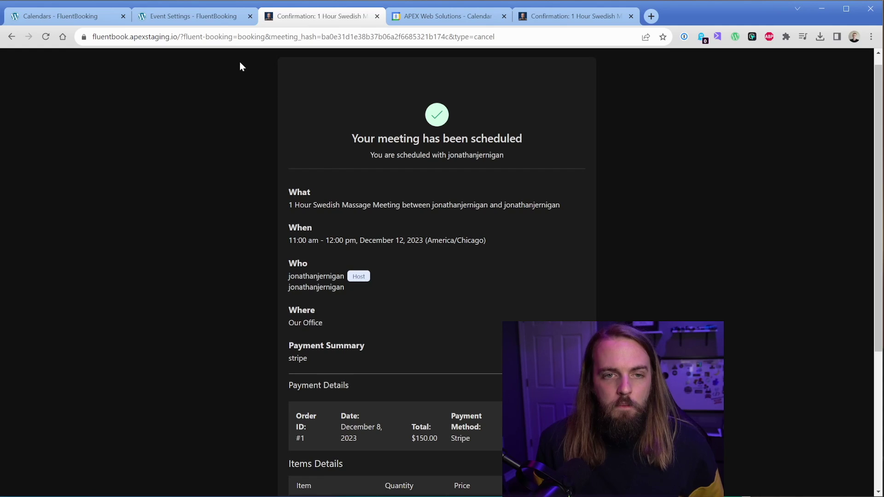
Open the cancelled December 12 booking from All bookings and review its payment and activity details.
click(217, 16)
click(21, 228)
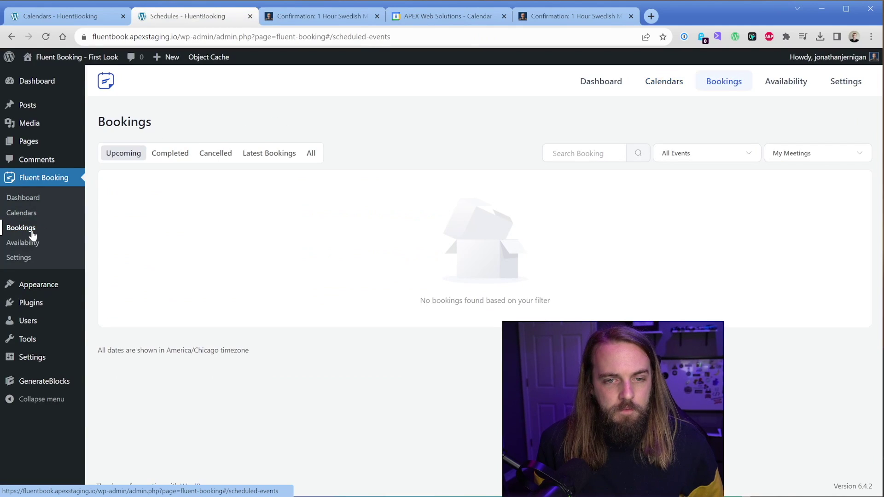
click(313, 155)
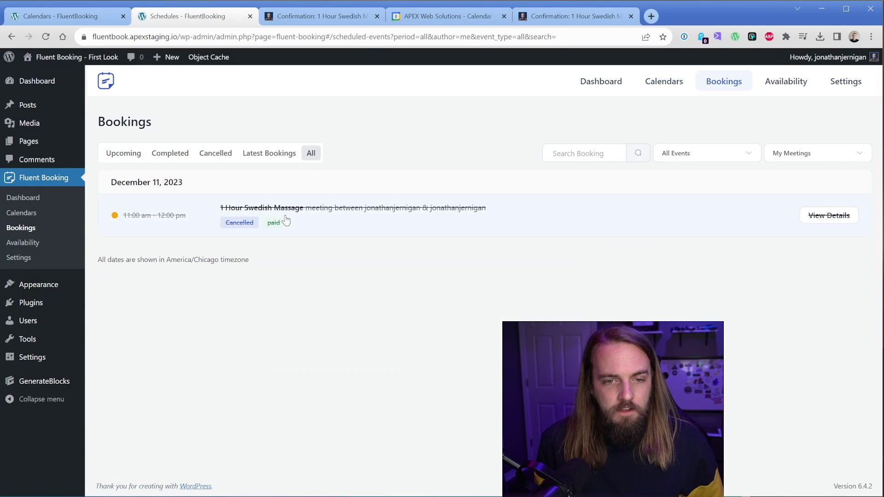
click(827, 216)
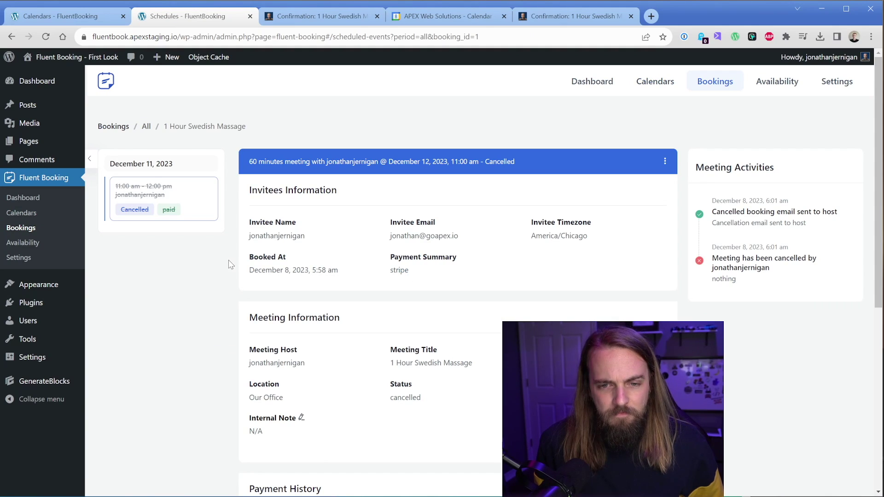
scroll(230, 264, down, 2)
scroll(230, 263, down, 3)
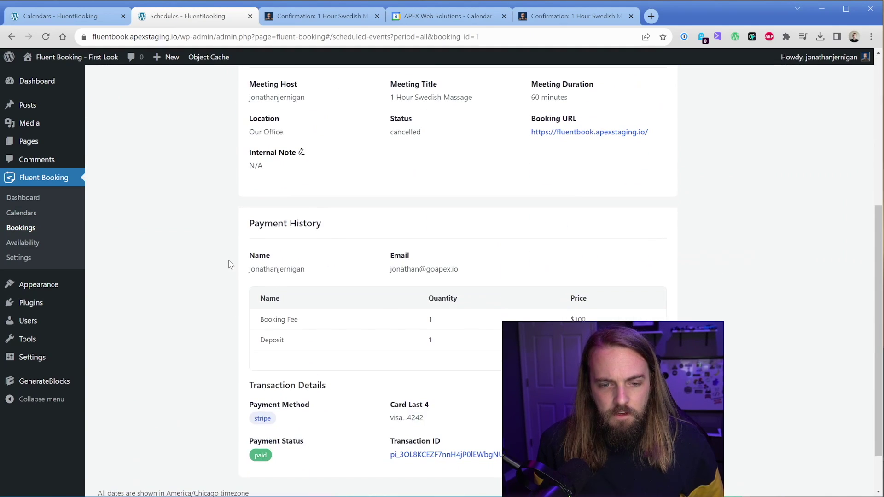
scroll(231, 264, down, 1)
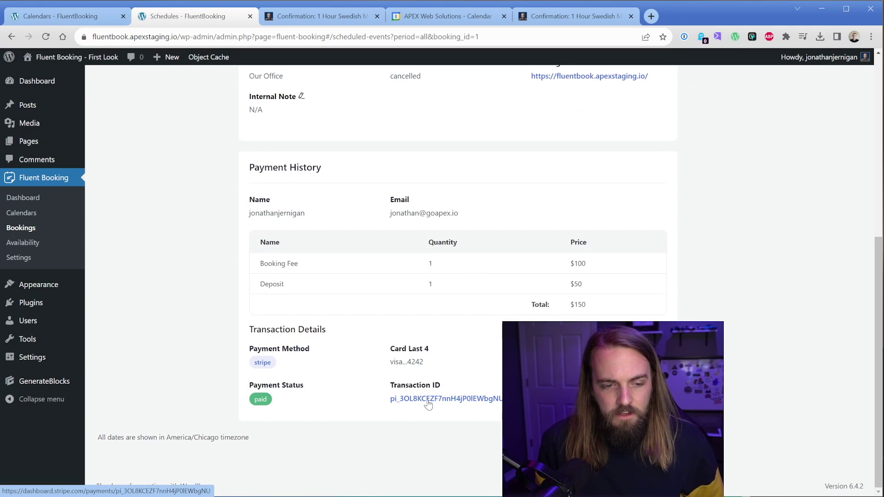
scroll(343, 364, up, 5)
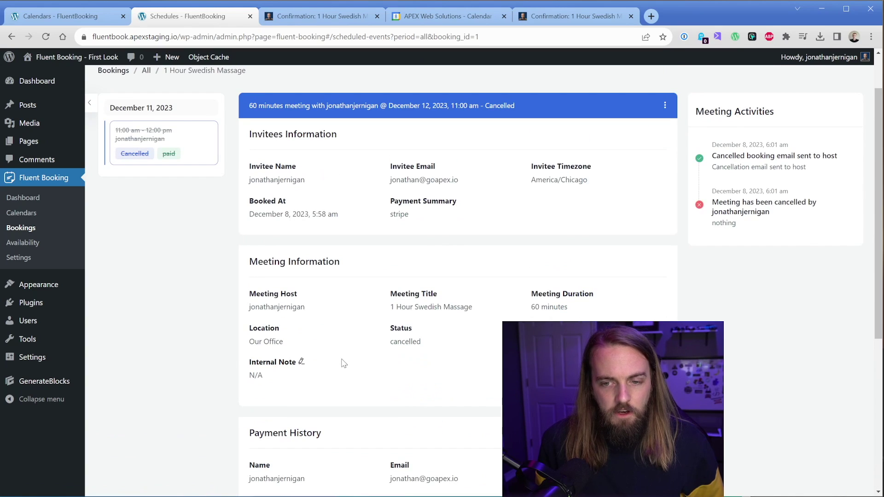
scroll(357, 341, up, 1)
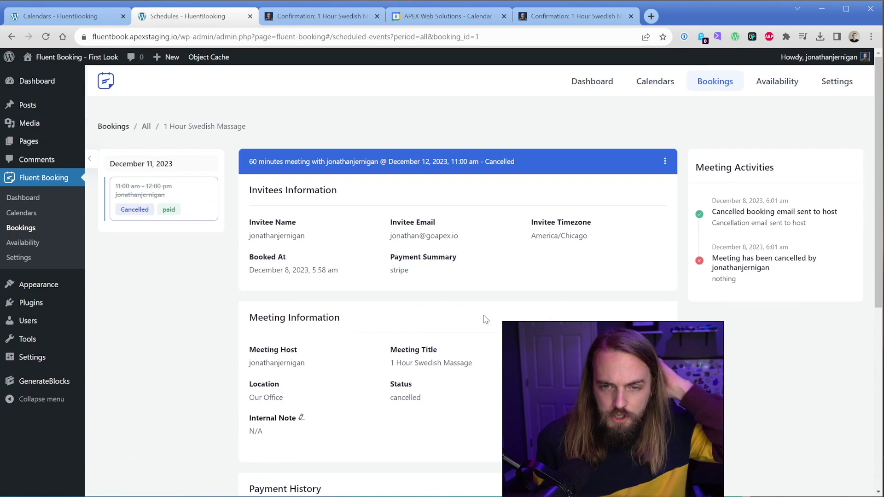
click(665, 162)
click(32, 229)
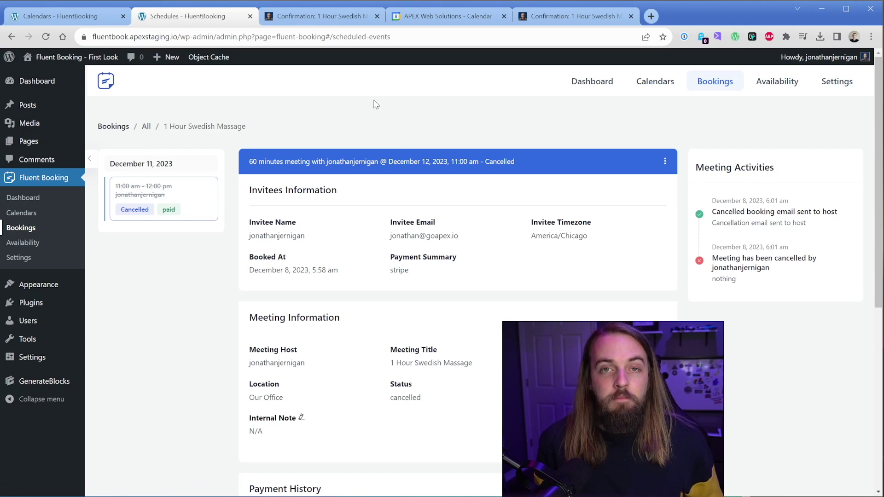
In the booking confirmation tab, strip the booking query from the URL to load the home page.
click(312, 15)
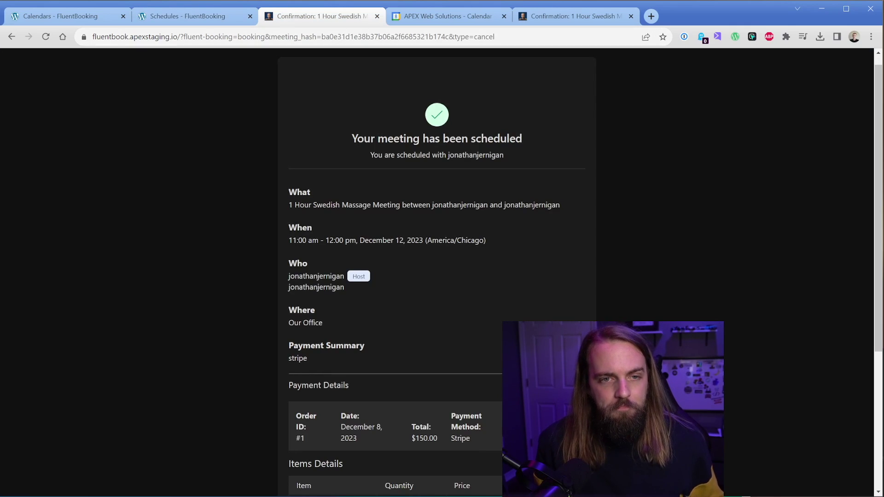
drag(180, 37, 498, 36)
key(BackSpace)
key(Return)
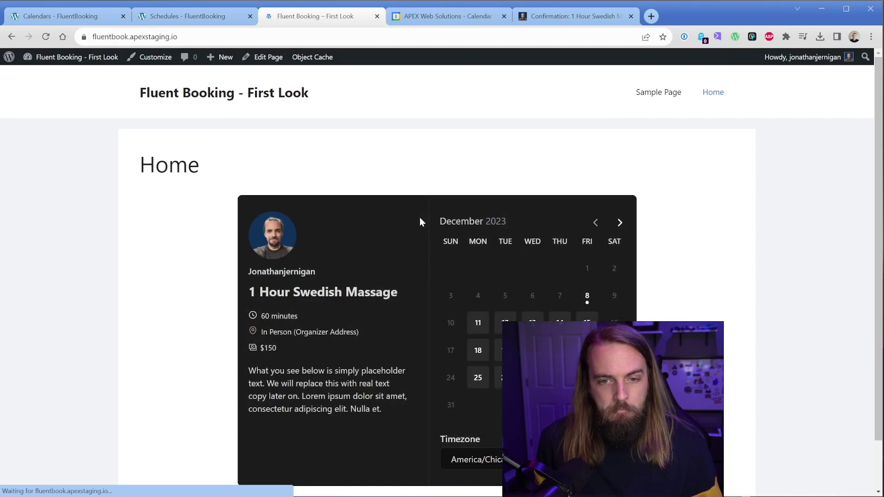
Book December 18 at 11:00 AM and add the note 'asdasd'.
scroll(472, 276, down, 1)
click(477, 297)
click(604, 267)
click(669, 267)
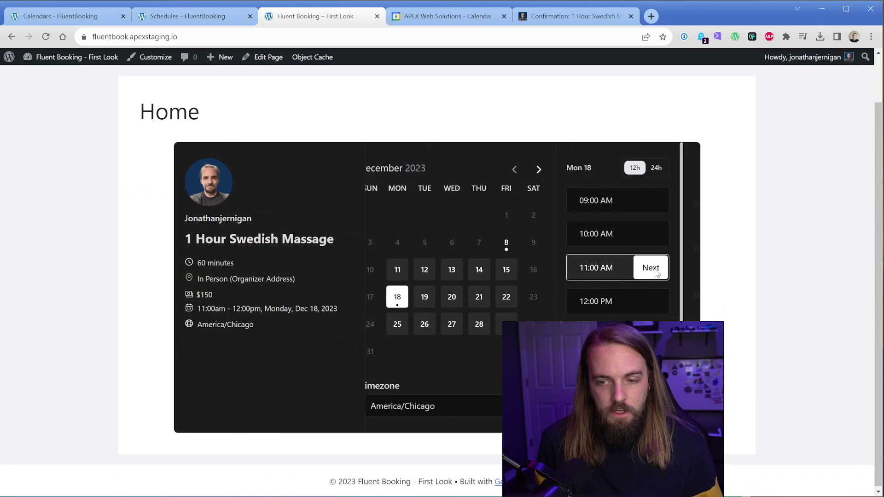
click(414, 323)
text(asdasd)
scroll(442, 281, down, 2)
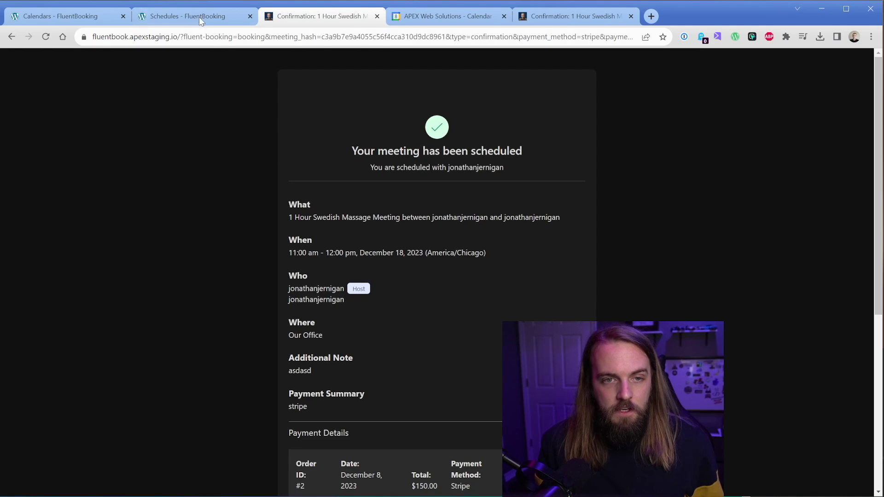
Open the upcoming December 18 massage booking under Bookings and review its $150 Stripe payment.
click(199, 17)
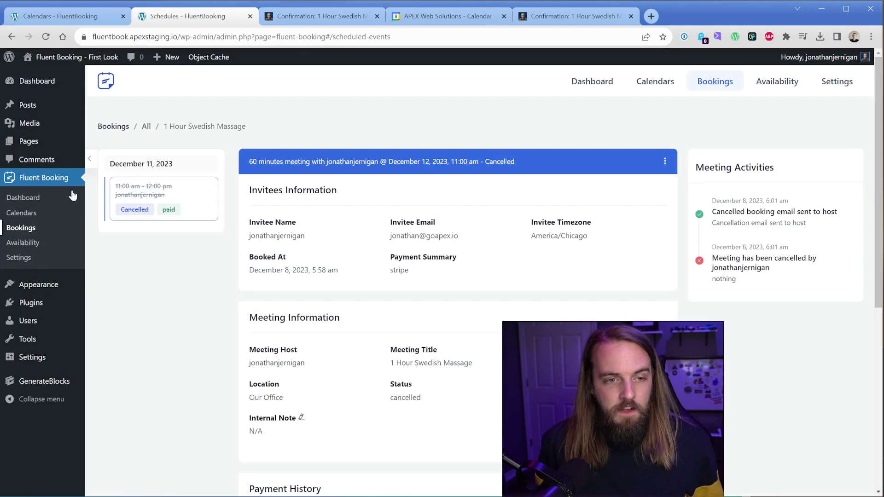
click(29, 228)
click(306, 210)
scroll(360, 247, down, 7)
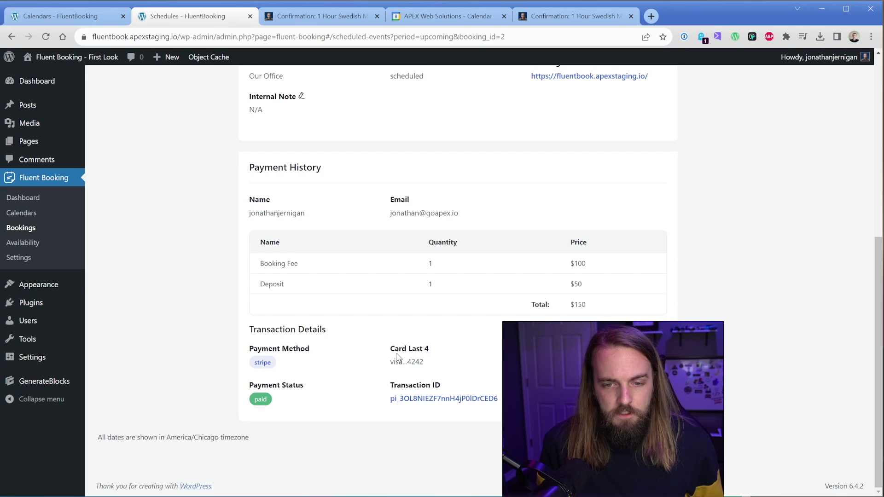
From the booking's actions menu, cancel it with the reason 'not interested in massaging myself'.
scroll(336, 359, up, 7)
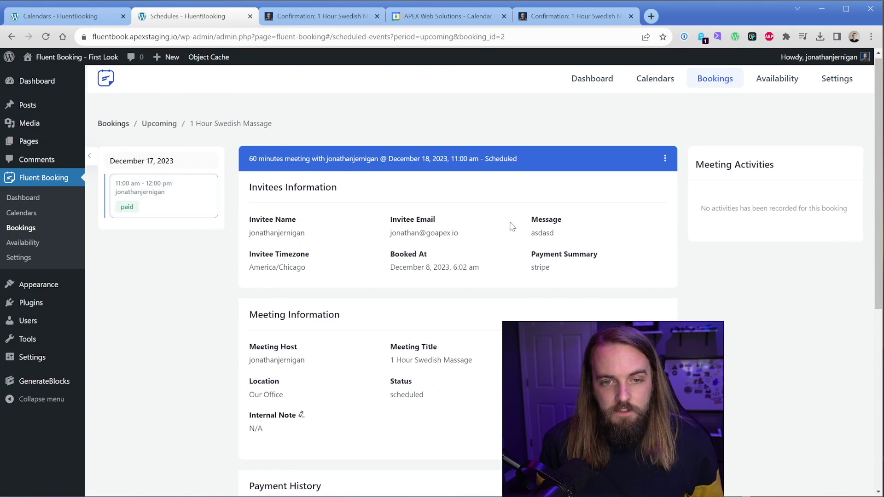
click(666, 158)
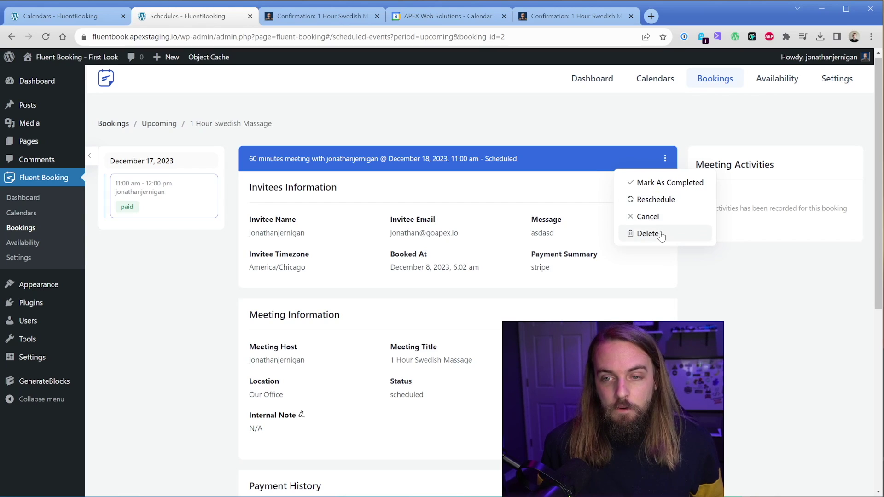
click(655, 217)
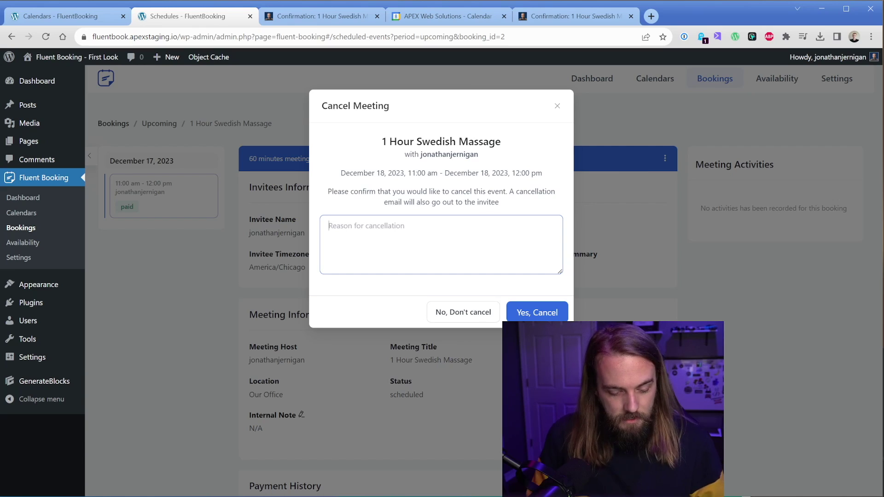
text(not interested in massaging myself)
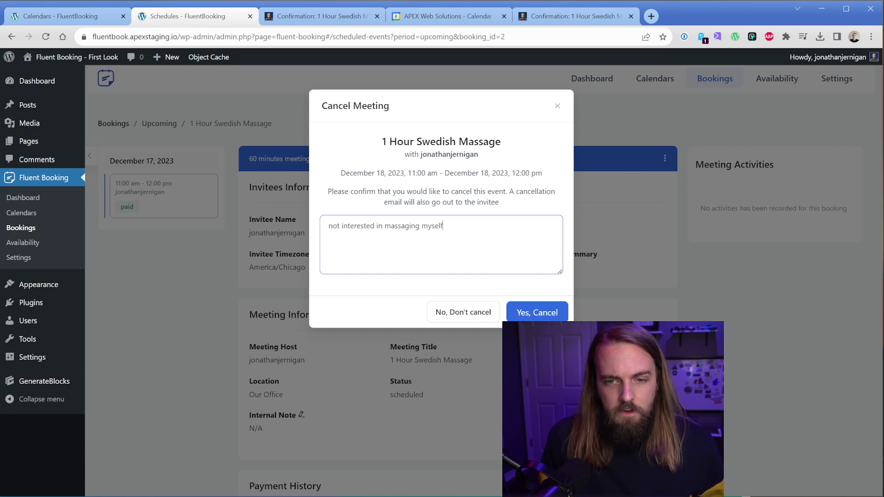
click(516, 308)
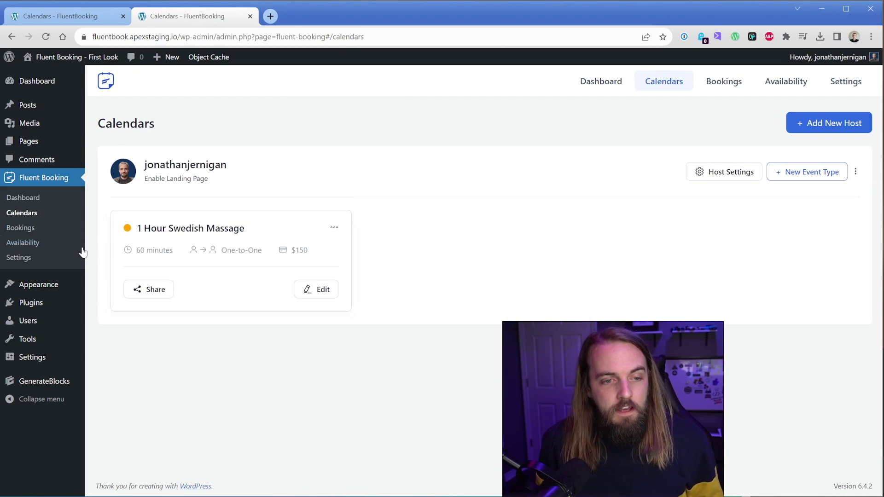
In Emailing Settings, enter the sender's name and a no-reply From email address.
click(41, 257)
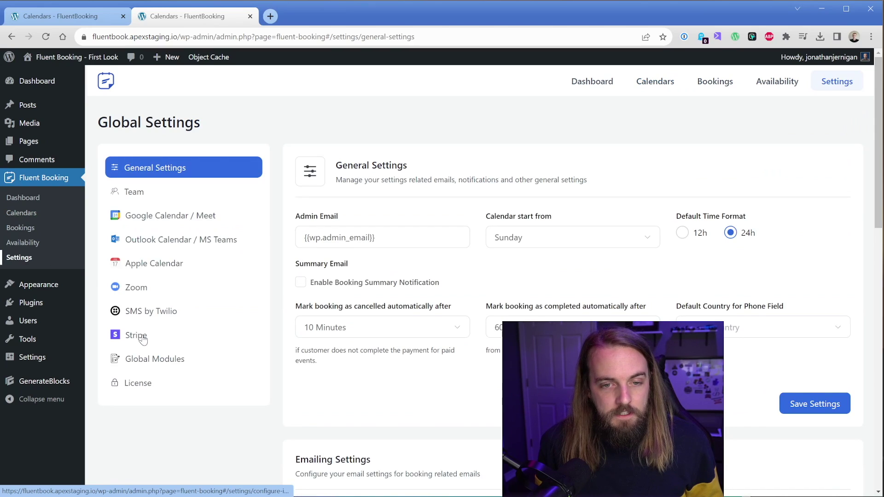
scroll(257, 350, down, 9)
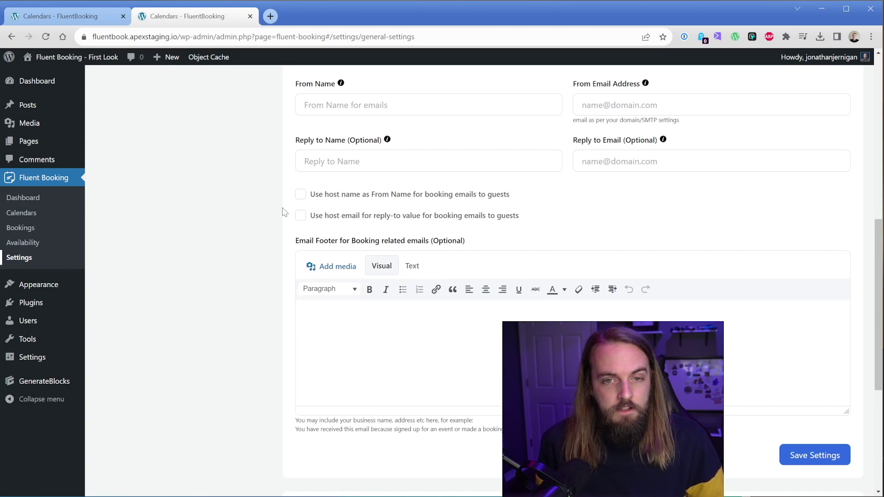
click(323, 105)
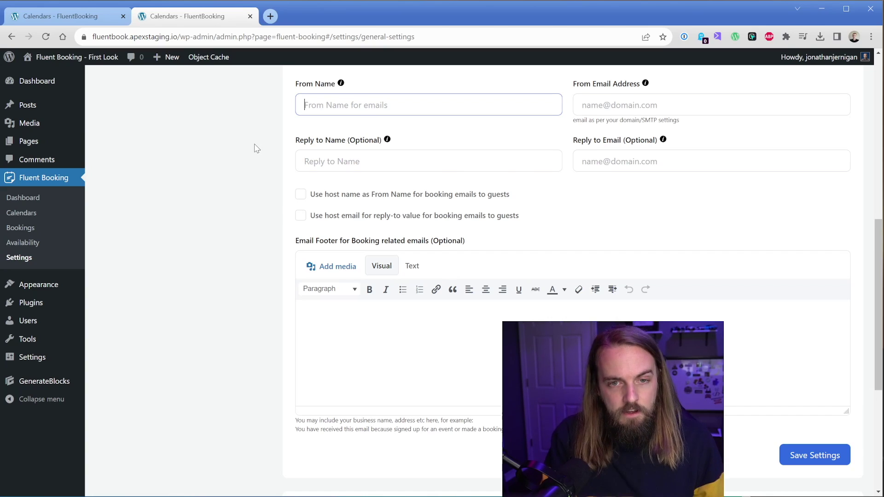
key(Tab)
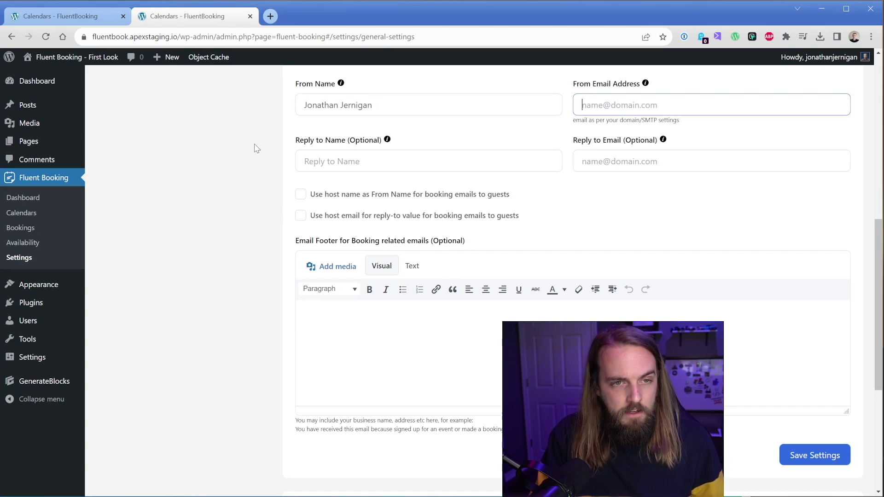
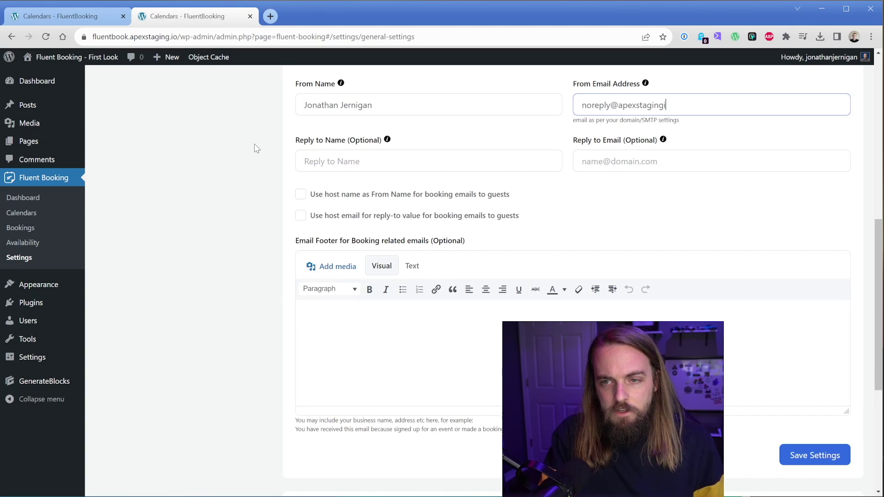
Leave the reply-to name empty and use the host name and host email for guest emails.
key(Tab)
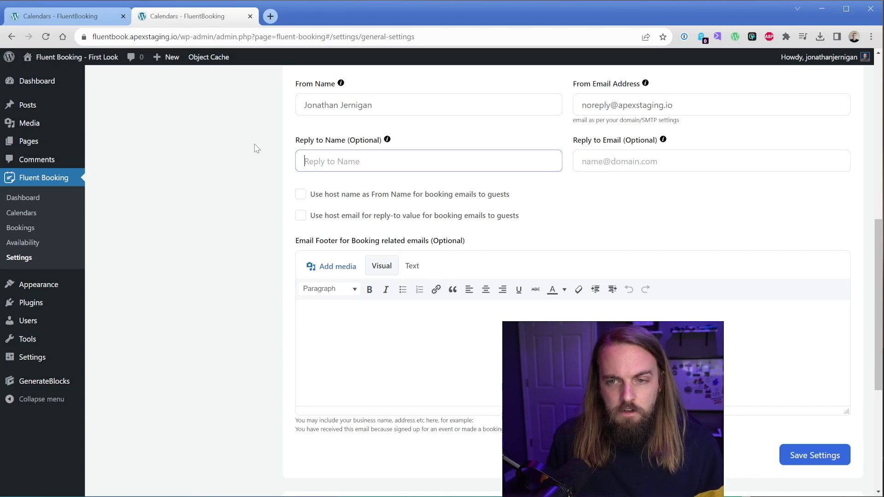
click(256, 147)
click(394, 195)
click(379, 216)
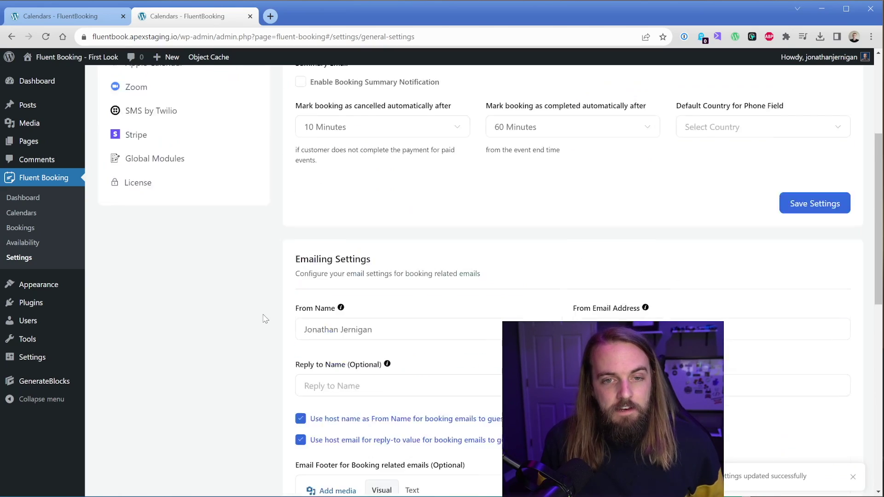
scroll(271, 315, up, 4)
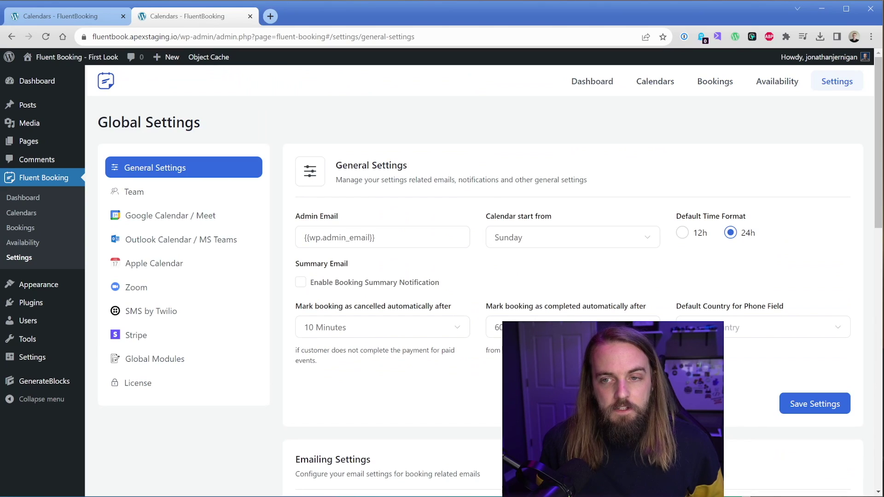
click(656, 88)
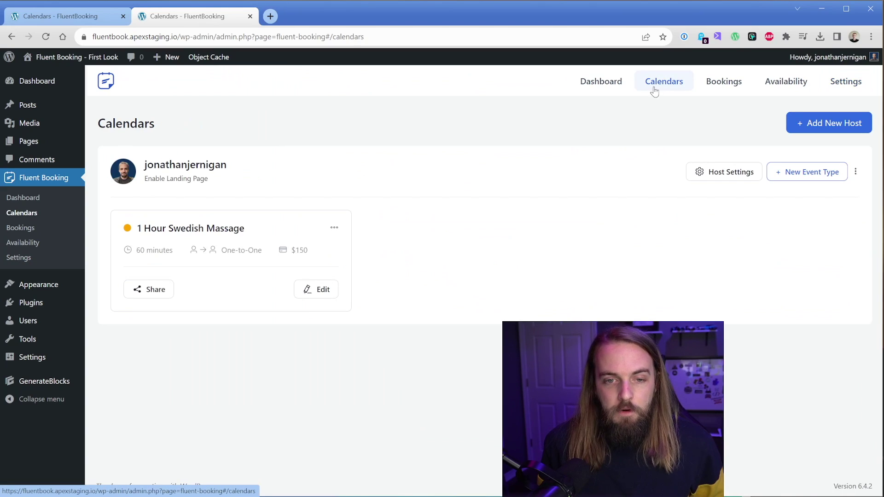
Start a new group event type titled Massage 101 Webinar.
click(792, 172)
click(685, 229)
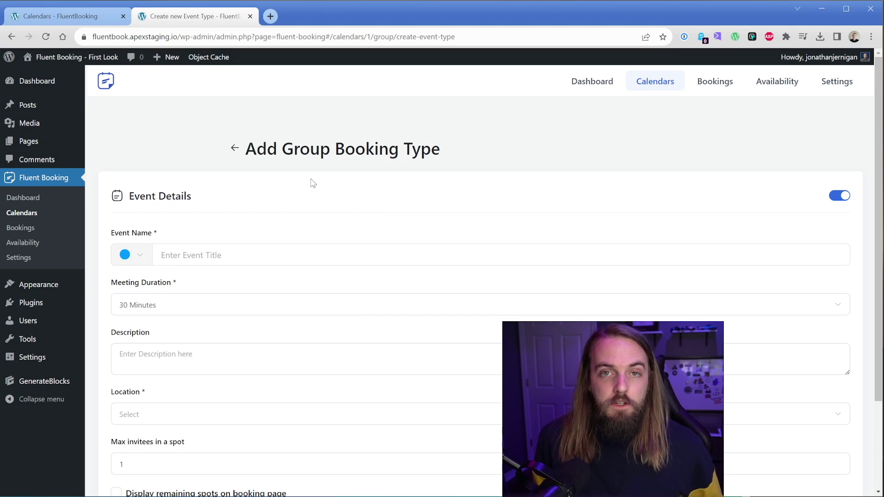
scroll(313, 183, down, 2)
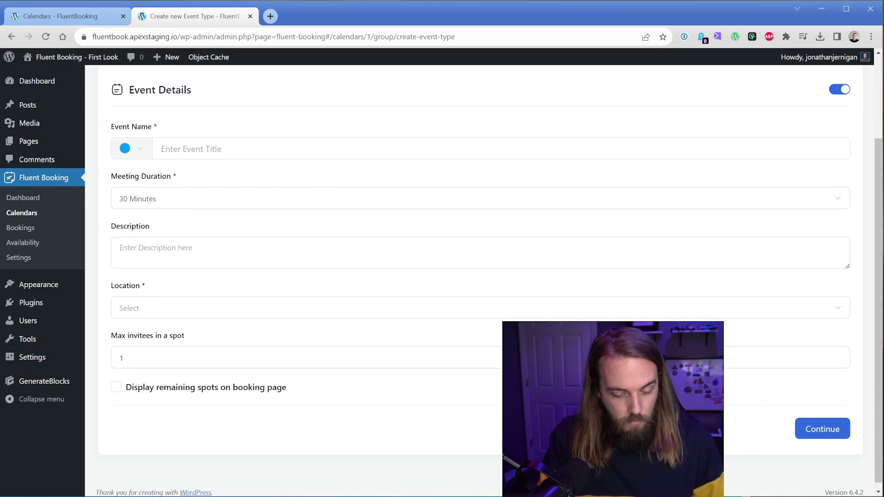
text(Massage 101 Webinar)
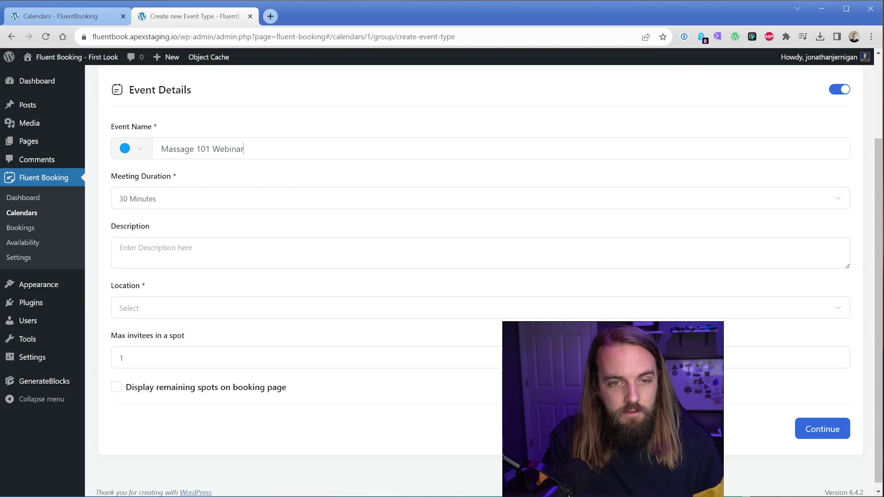
key(Tab)
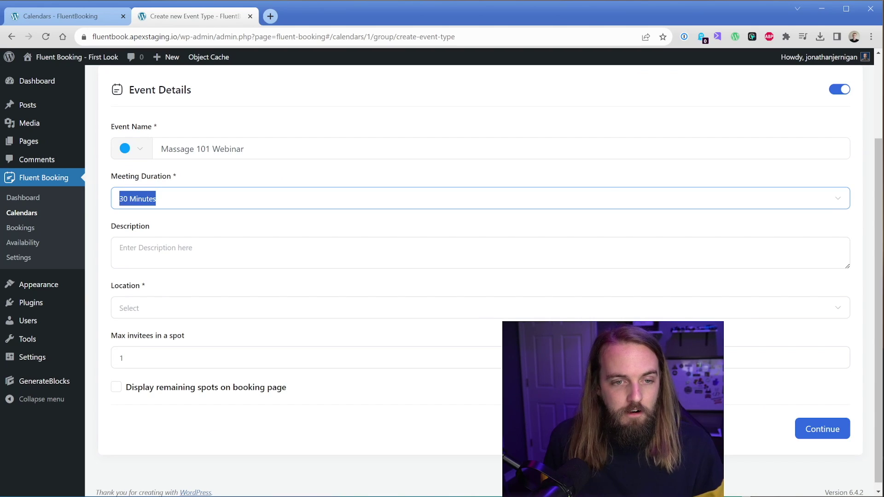
Make it a google.com Online Meeting for up to 5 invitees, displaying remaining spots.
click(176, 308)
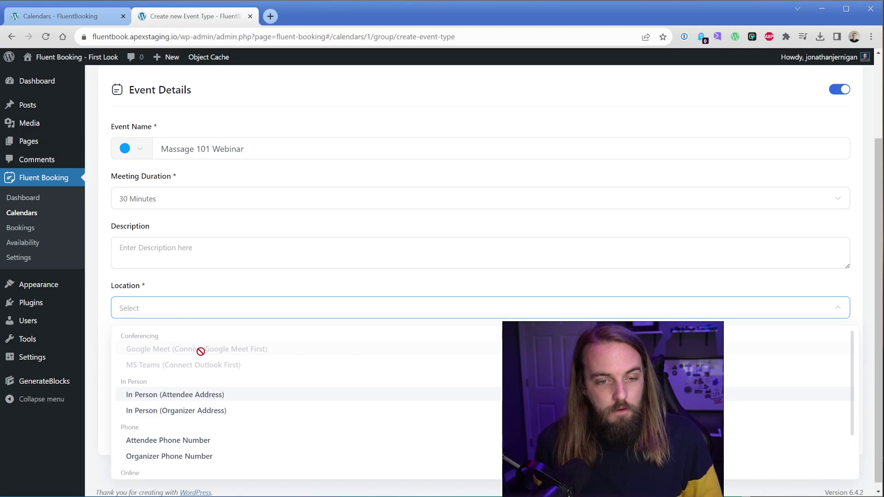
scroll(197, 365, down, 2)
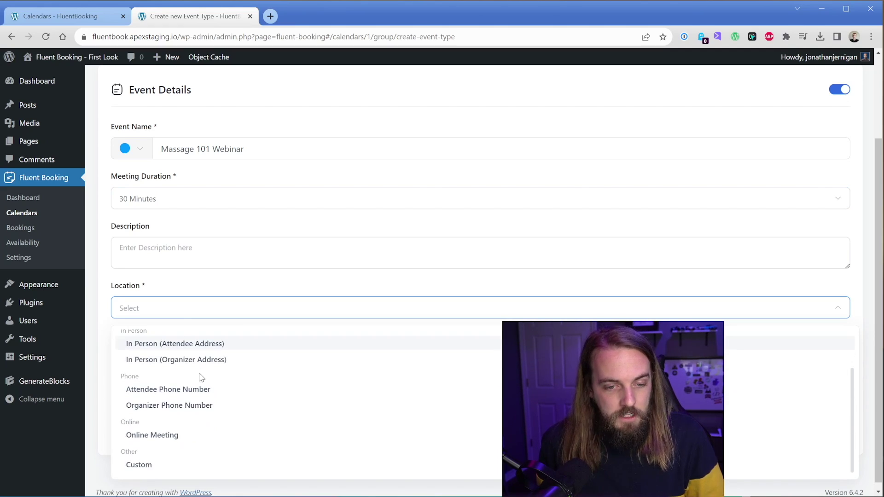
click(179, 436)
click(329, 160)
text(google.com)
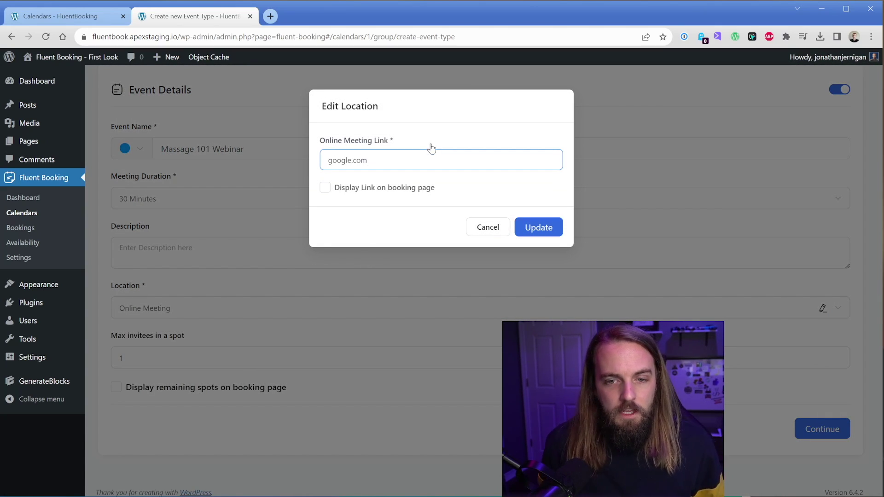
click(401, 190)
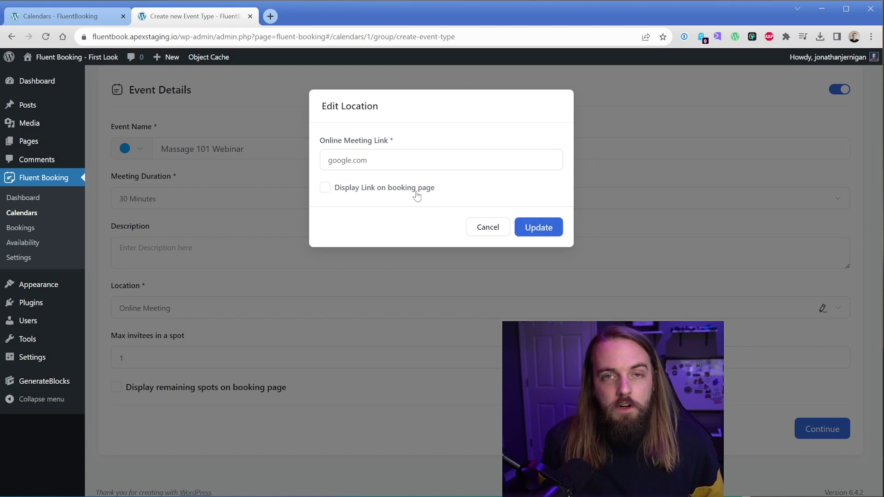
click(539, 227)
click(300, 358)
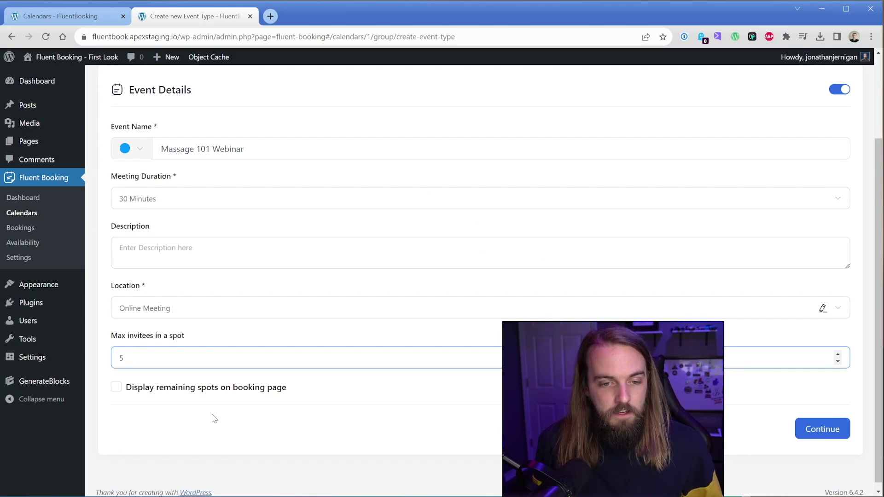
click(206, 388)
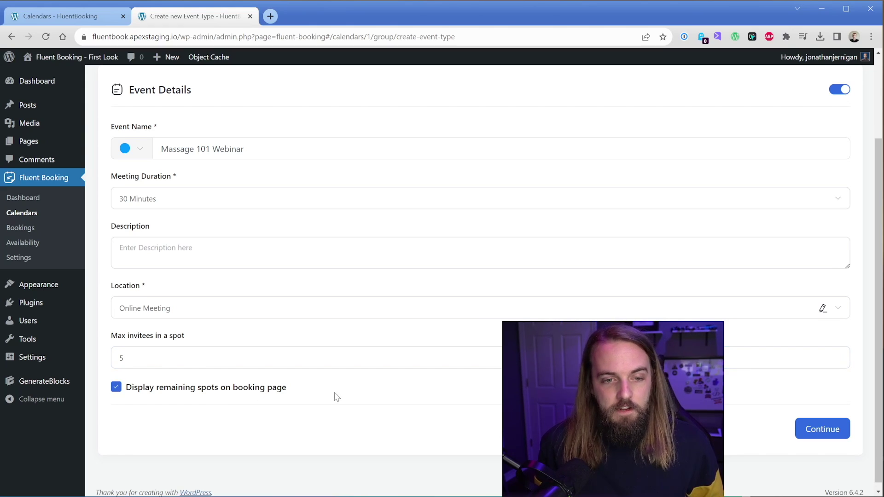
Create the webinar event and review its Availability and Limits settings.
click(823, 429)
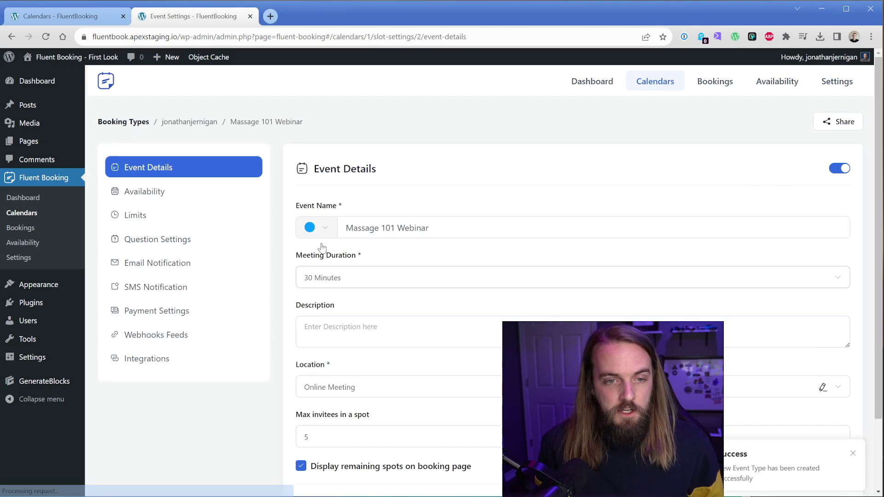
scroll(279, 238, down, 1)
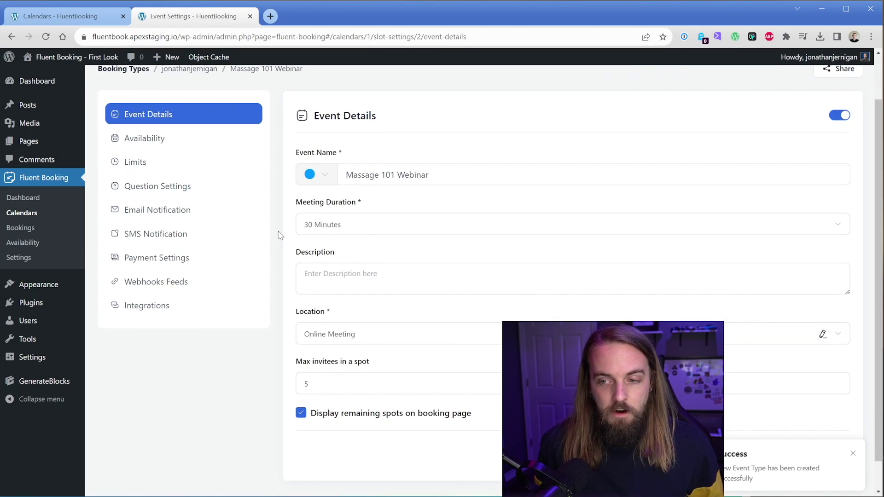
click(176, 143)
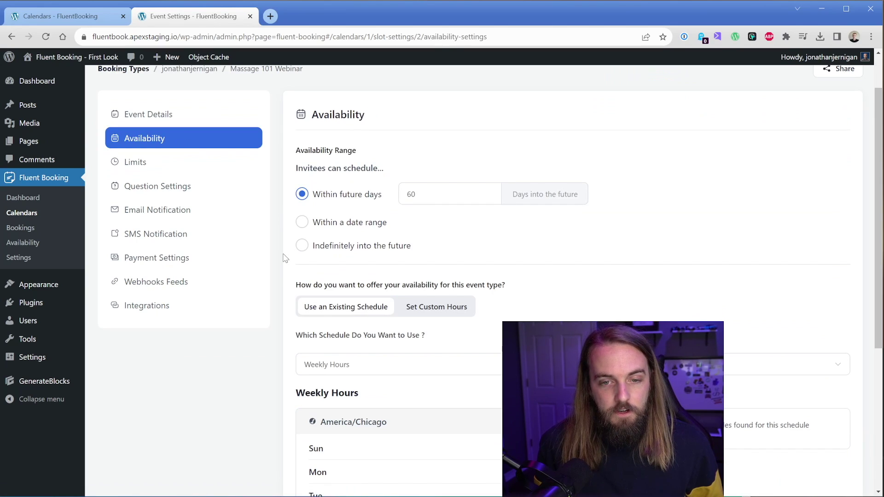
scroll(283, 258, down, 6)
scroll(283, 258, up, 5)
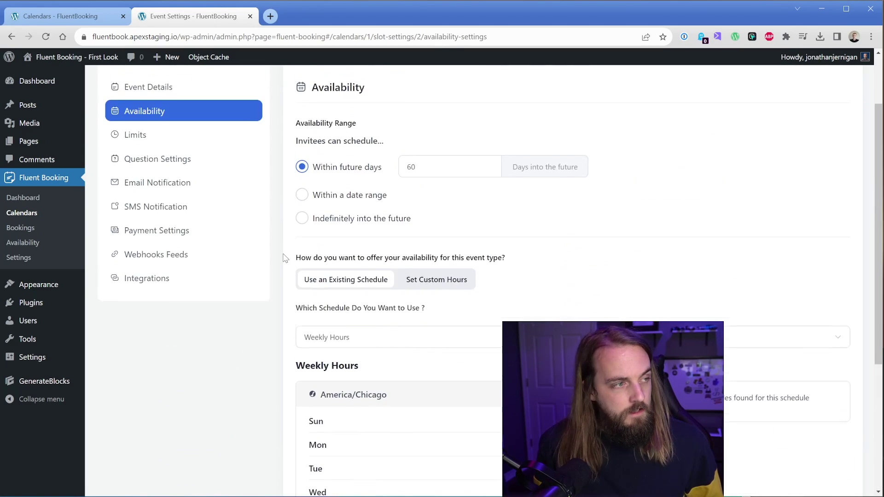
scroll(283, 258, up, 1)
click(157, 194)
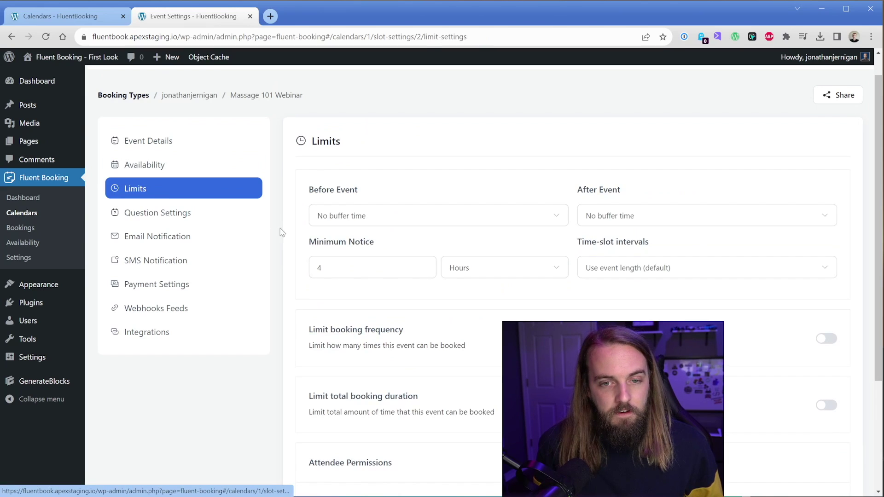
scroll(283, 234, down, 1)
Review Questions, Email, SMS and Payment settings, leaving Paid off, then Webhooks and Integrations.
click(167, 166)
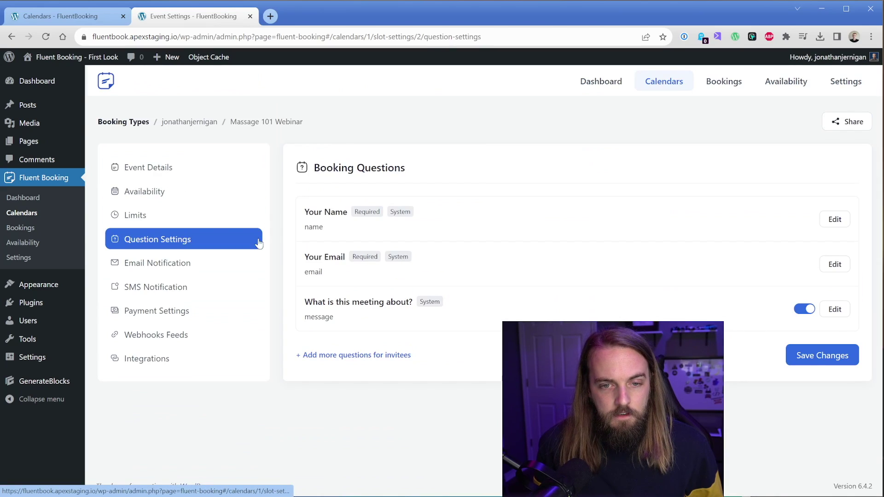
click(198, 263)
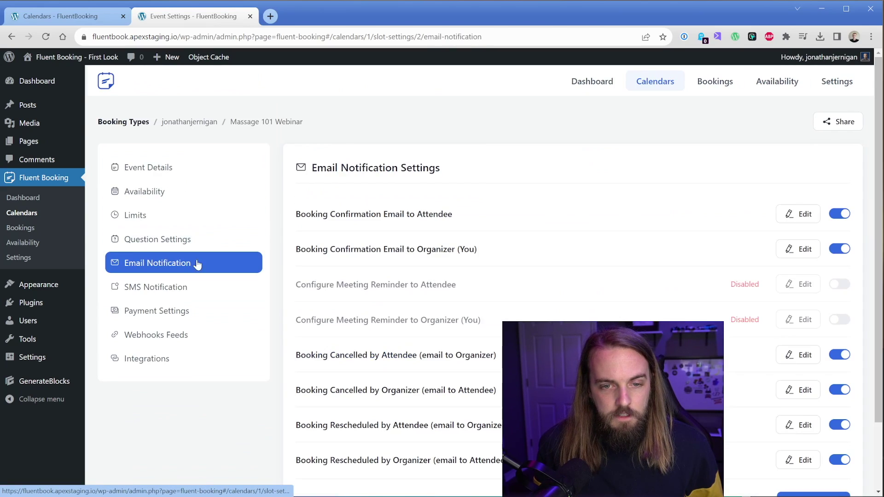
click(184, 296)
click(174, 320)
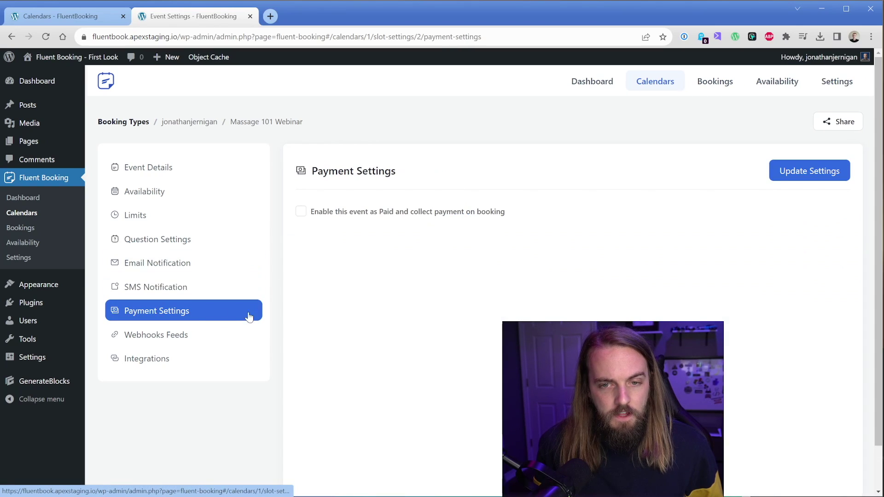
click(367, 212)
click(368, 213)
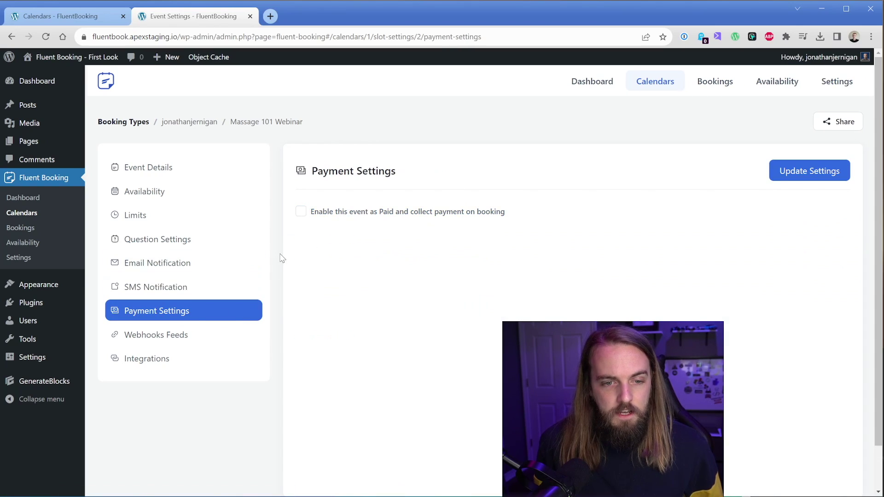
click(202, 340)
click(195, 364)
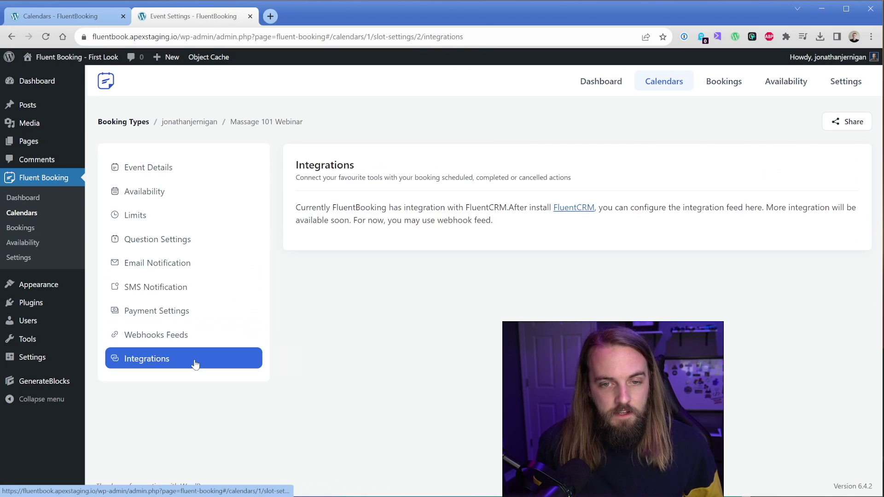
Set the Home page's Fluent Booking block to Massage 101 Webinar, update the page, and view it live.
click(46, 142)
click(126, 176)
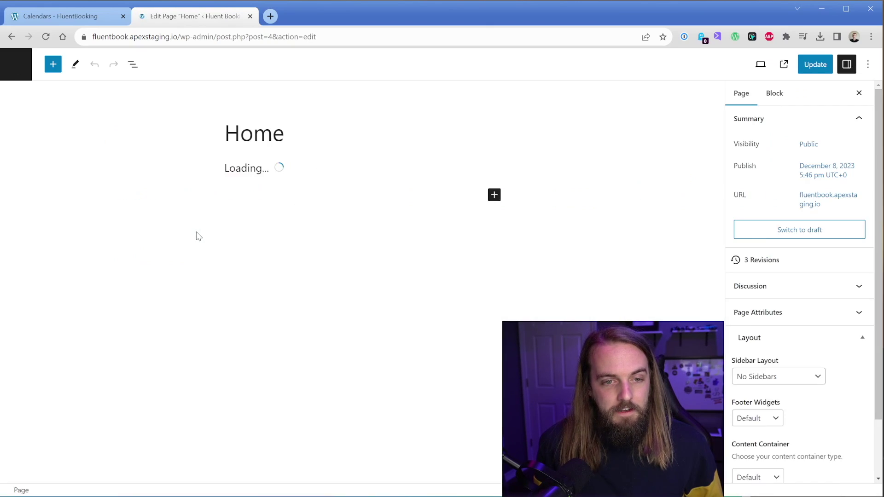
click(312, 203)
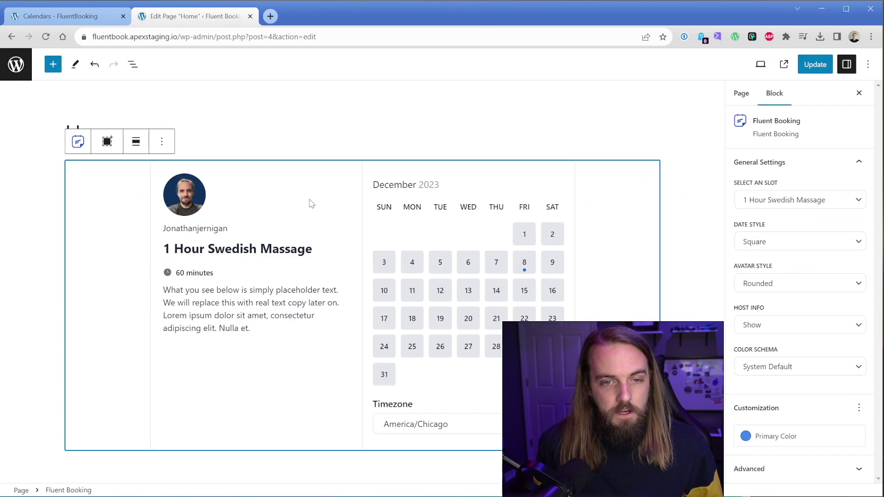
click(805, 199)
click(815, 245)
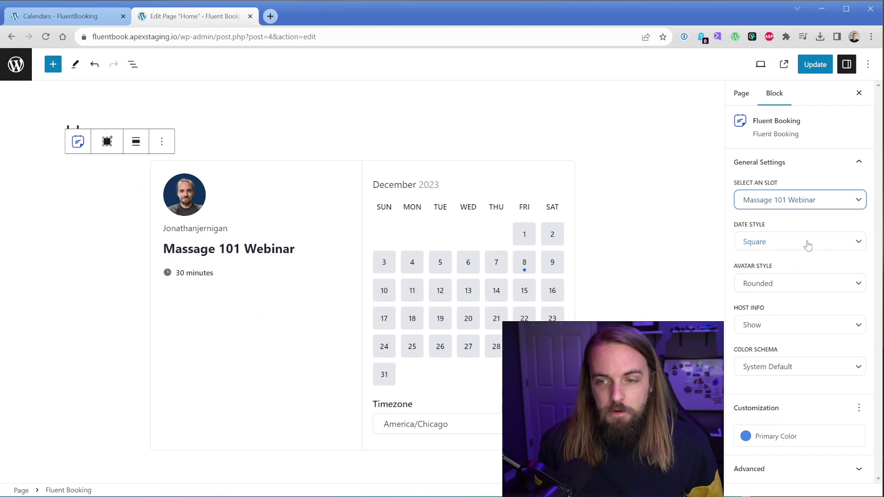
click(811, 70)
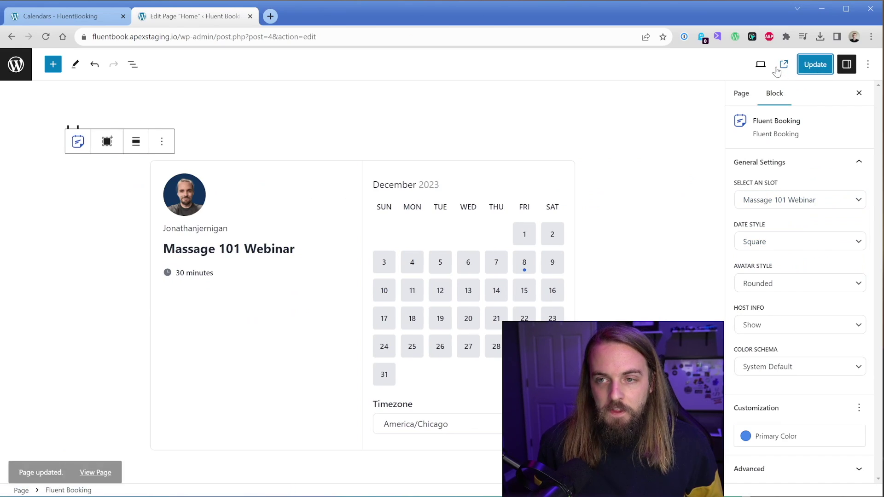
click(773, 64)
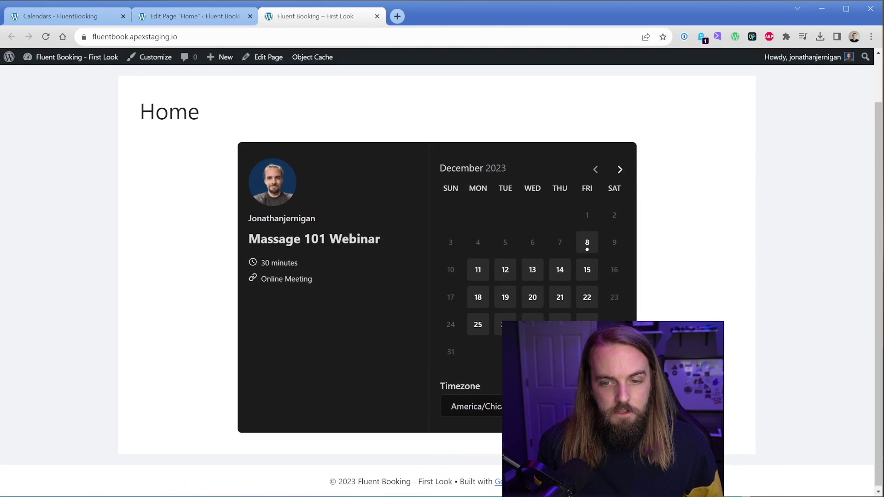
Book the webinar for 10:00 on Tuesday, December 19, and check its online joining link.
click(462, 297)
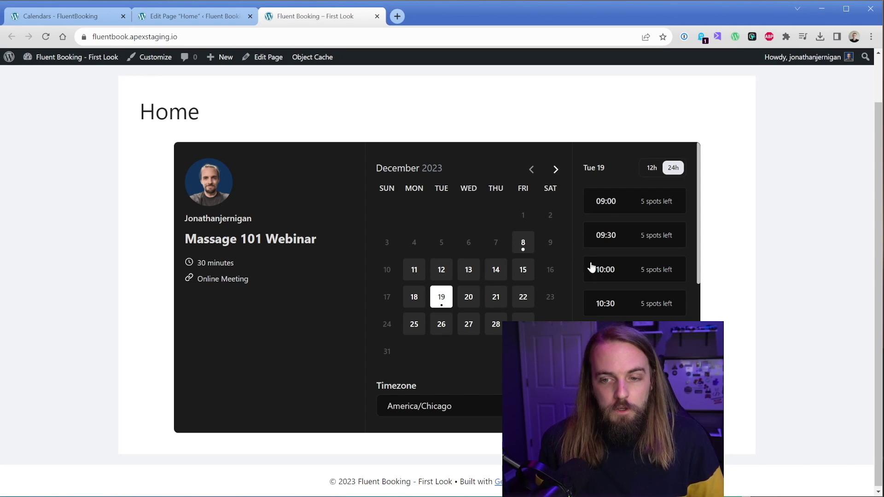
click(609, 272)
click(668, 269)
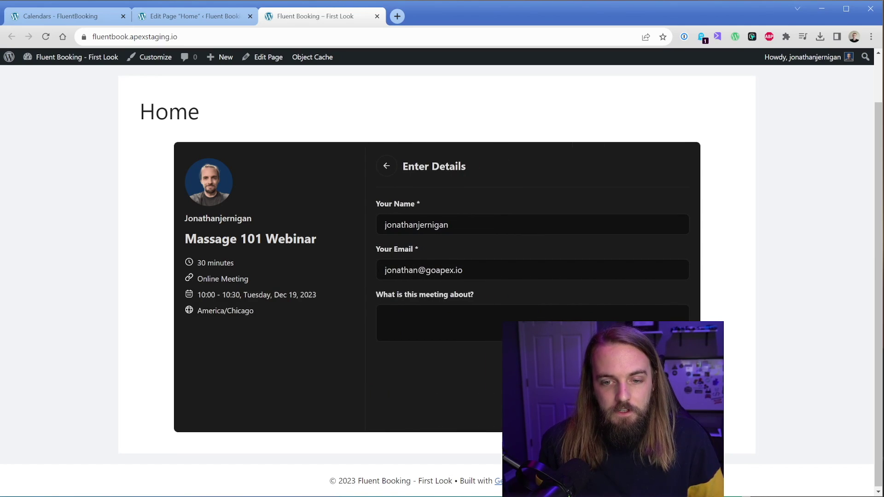
click(598, 364)
scroll(341, 286, down, 3)
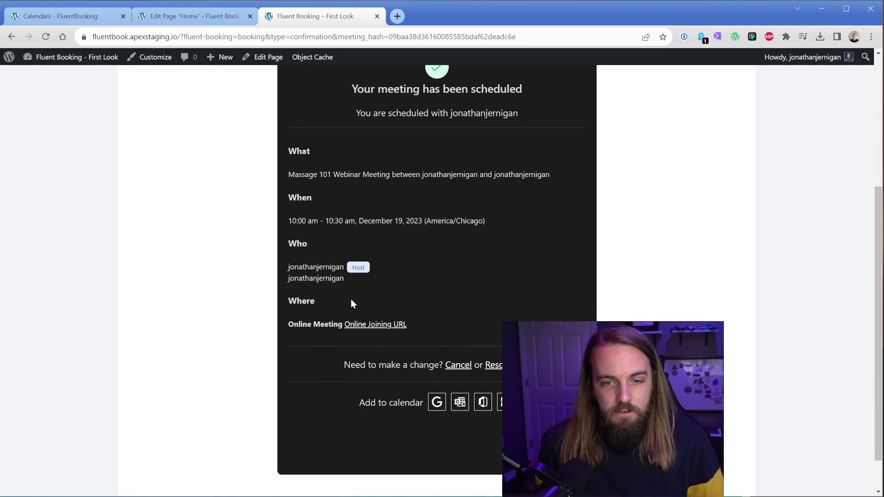
click(384, 324)
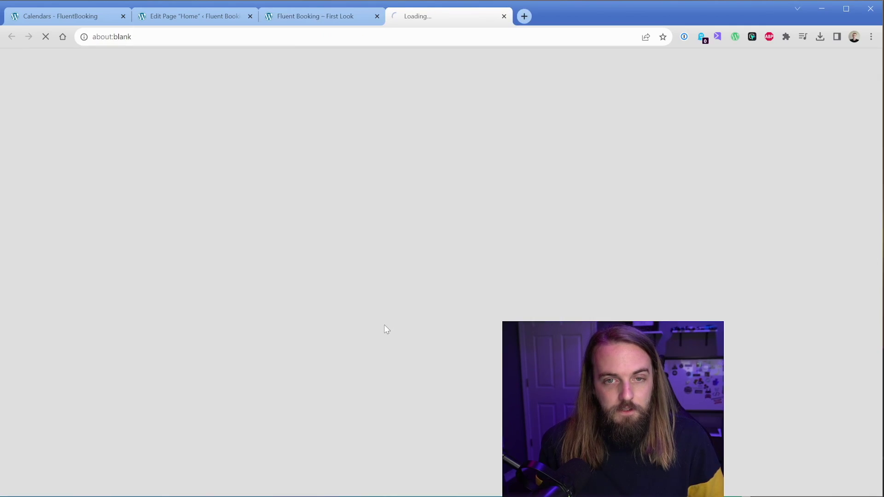
click(504, 17)
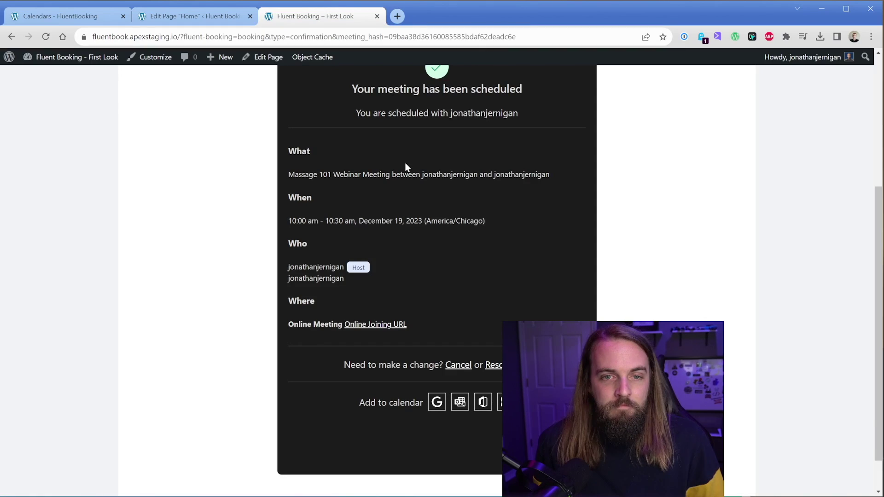
scroll(399, 186, up, 5)
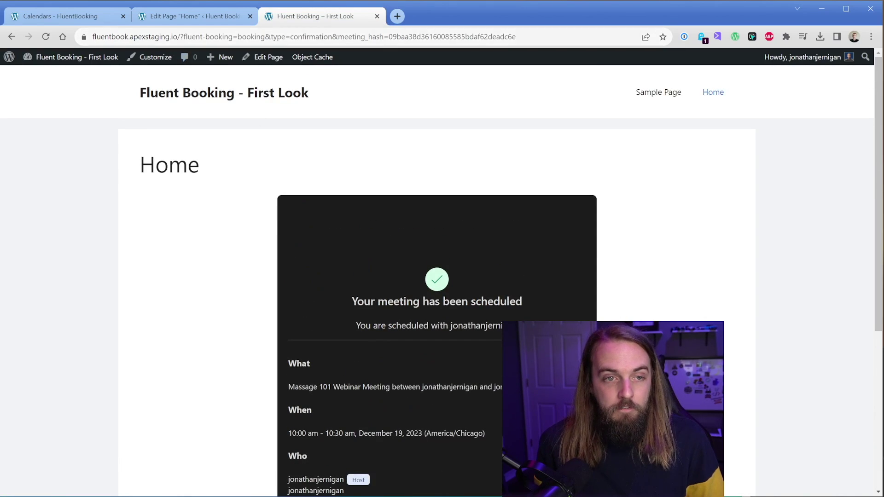
Switch back to the Calendars - FluentBooking browser tab.
click(60, 16)
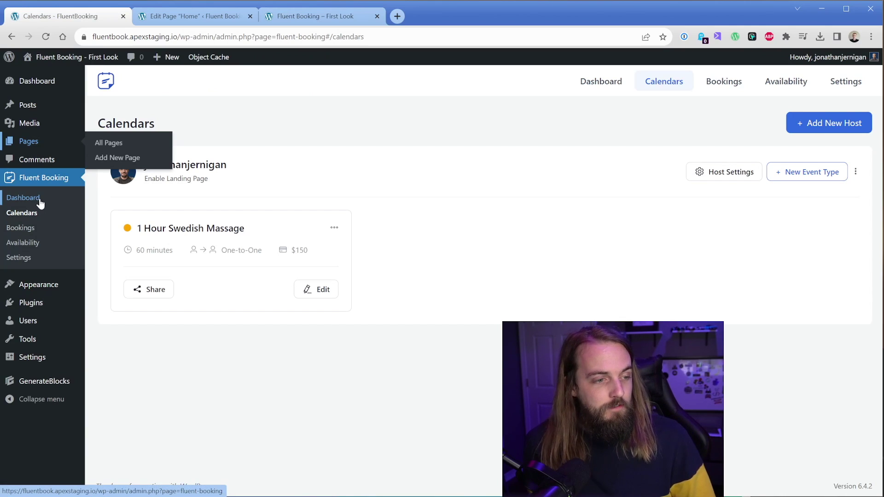